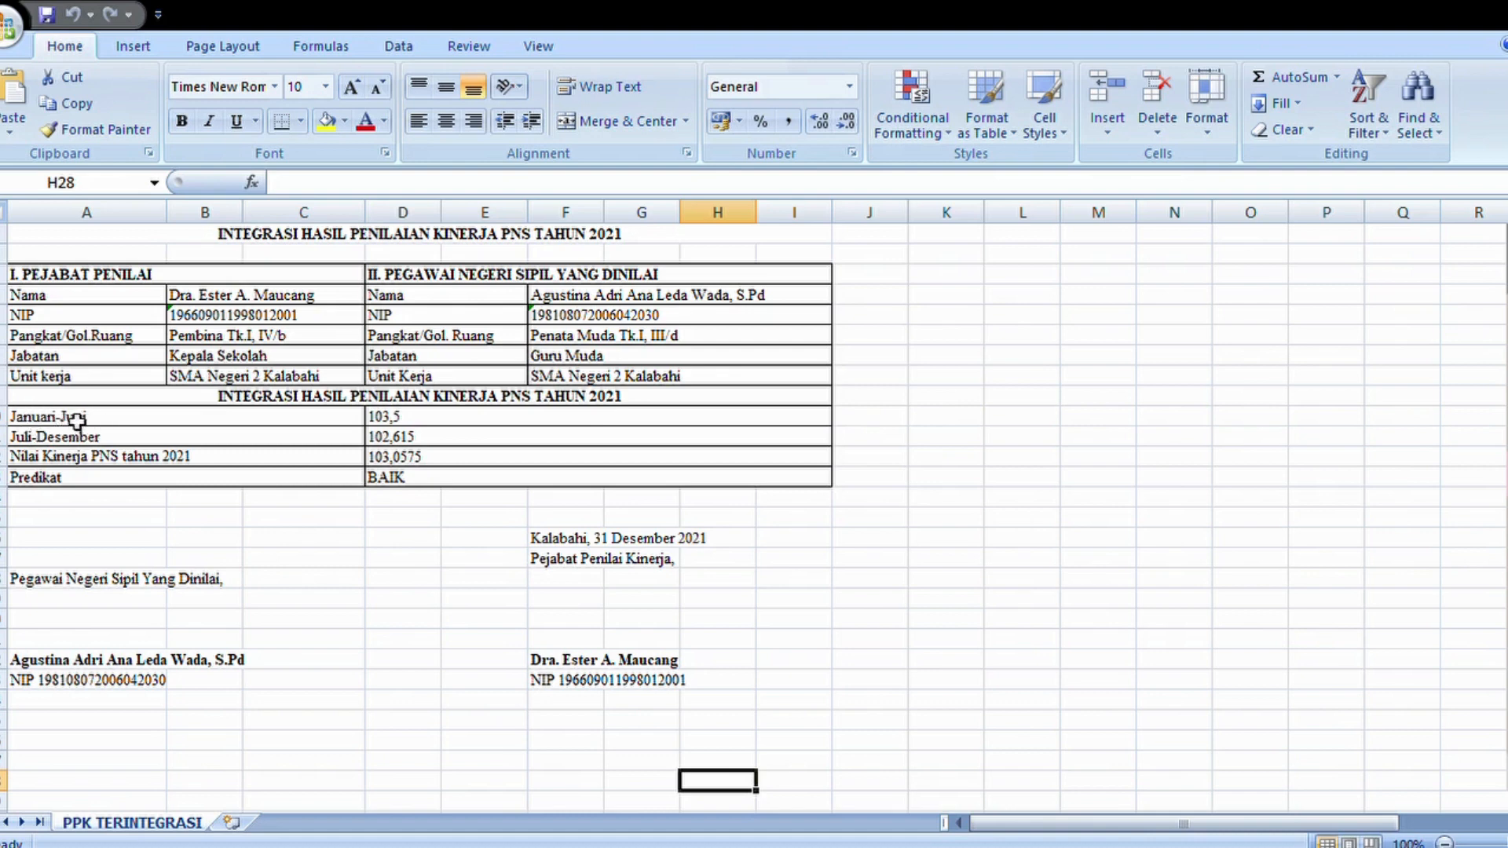
# - Examine the Januari-Juni and Juli-Desember scores and the formula that calculates Nilai Kinerja PNS tahun 2021 from them in D12
pyautogui.click(158, 425)
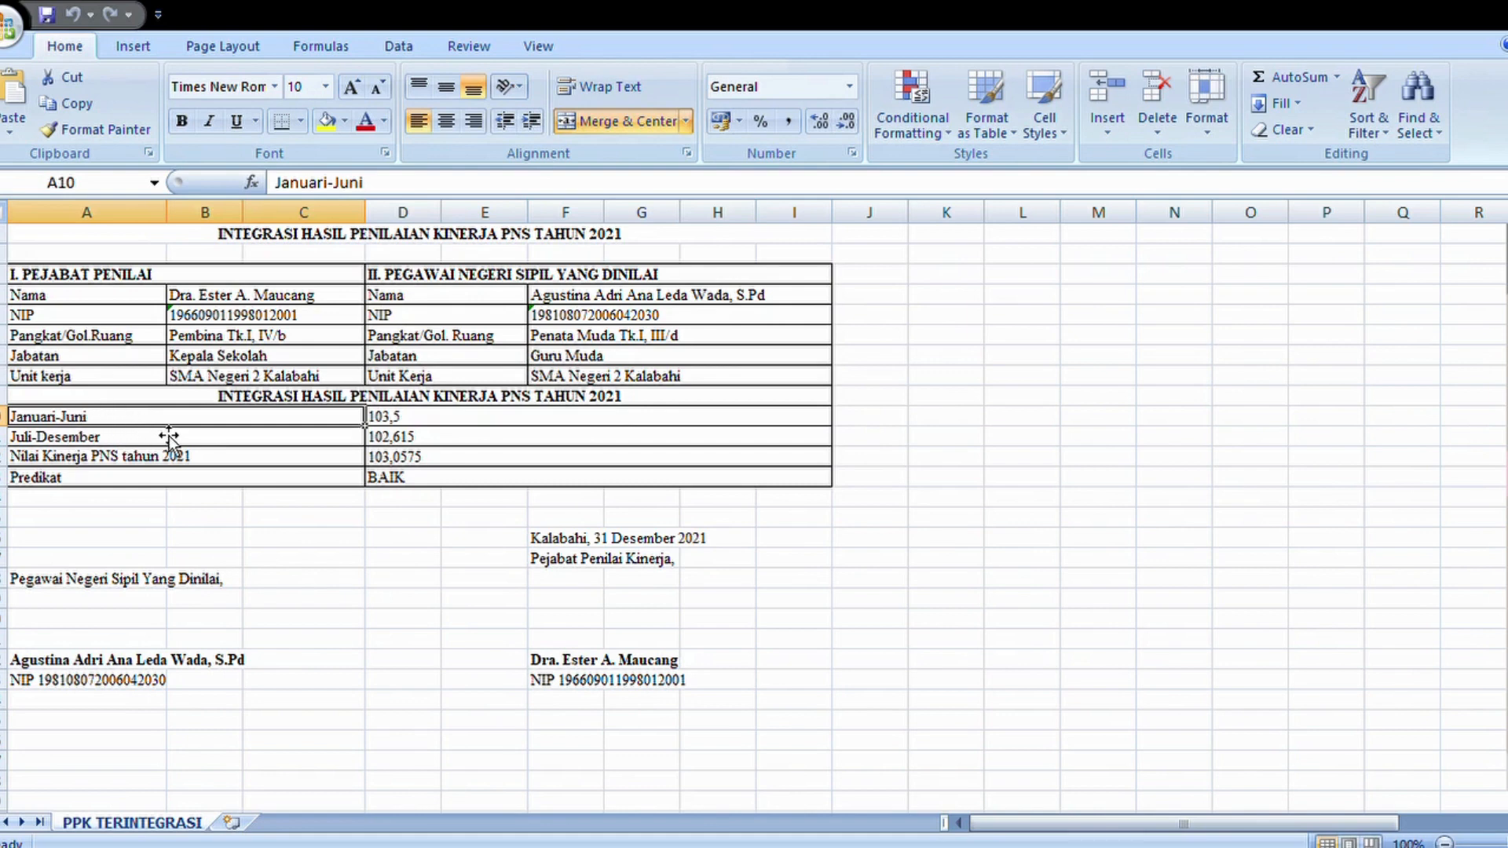
pyautogui.click(401, 424)
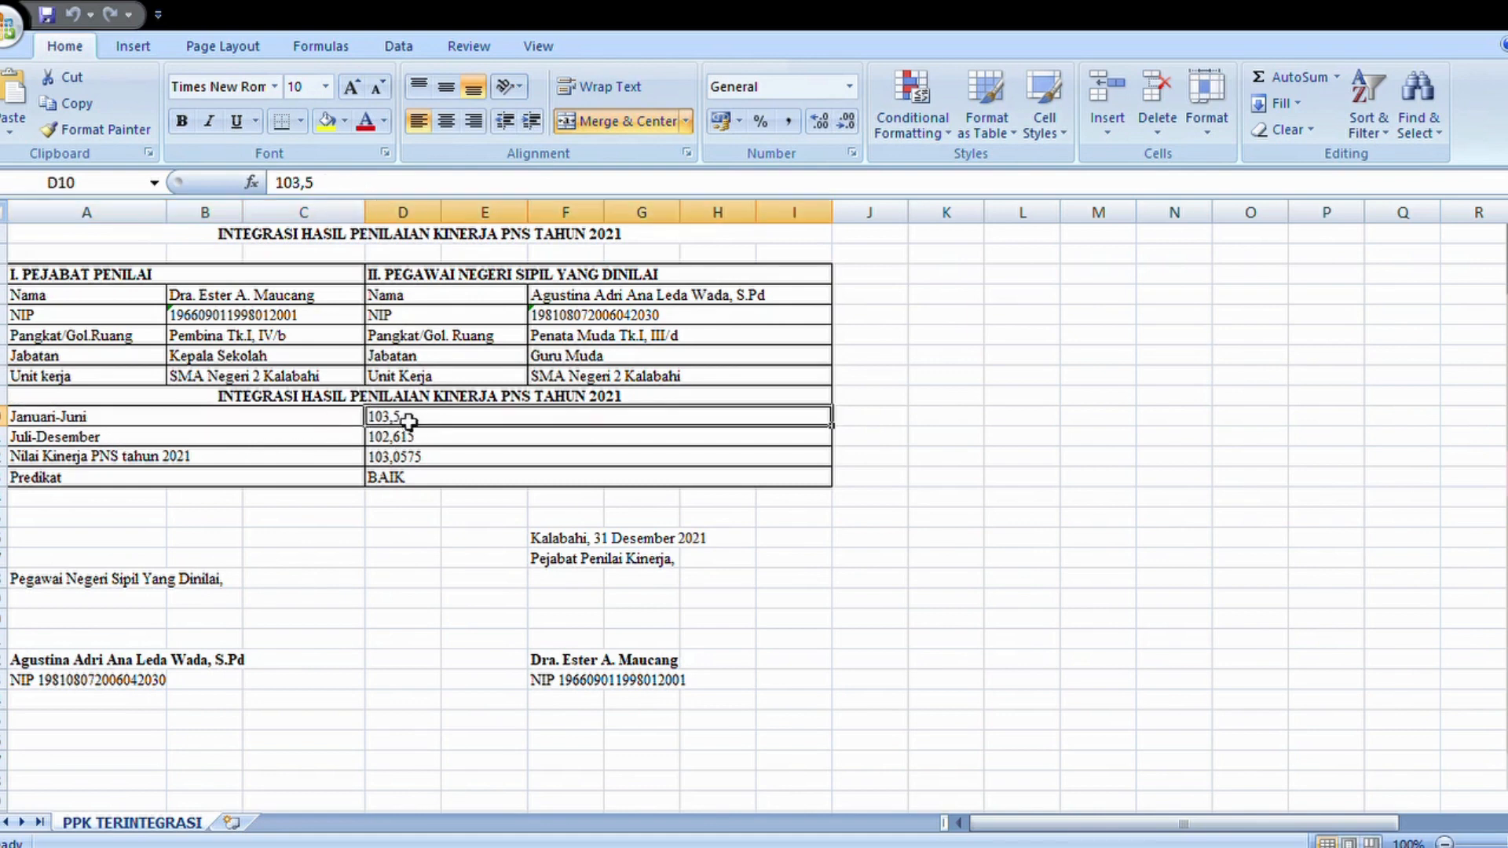
pyautogui.click(135, 442)
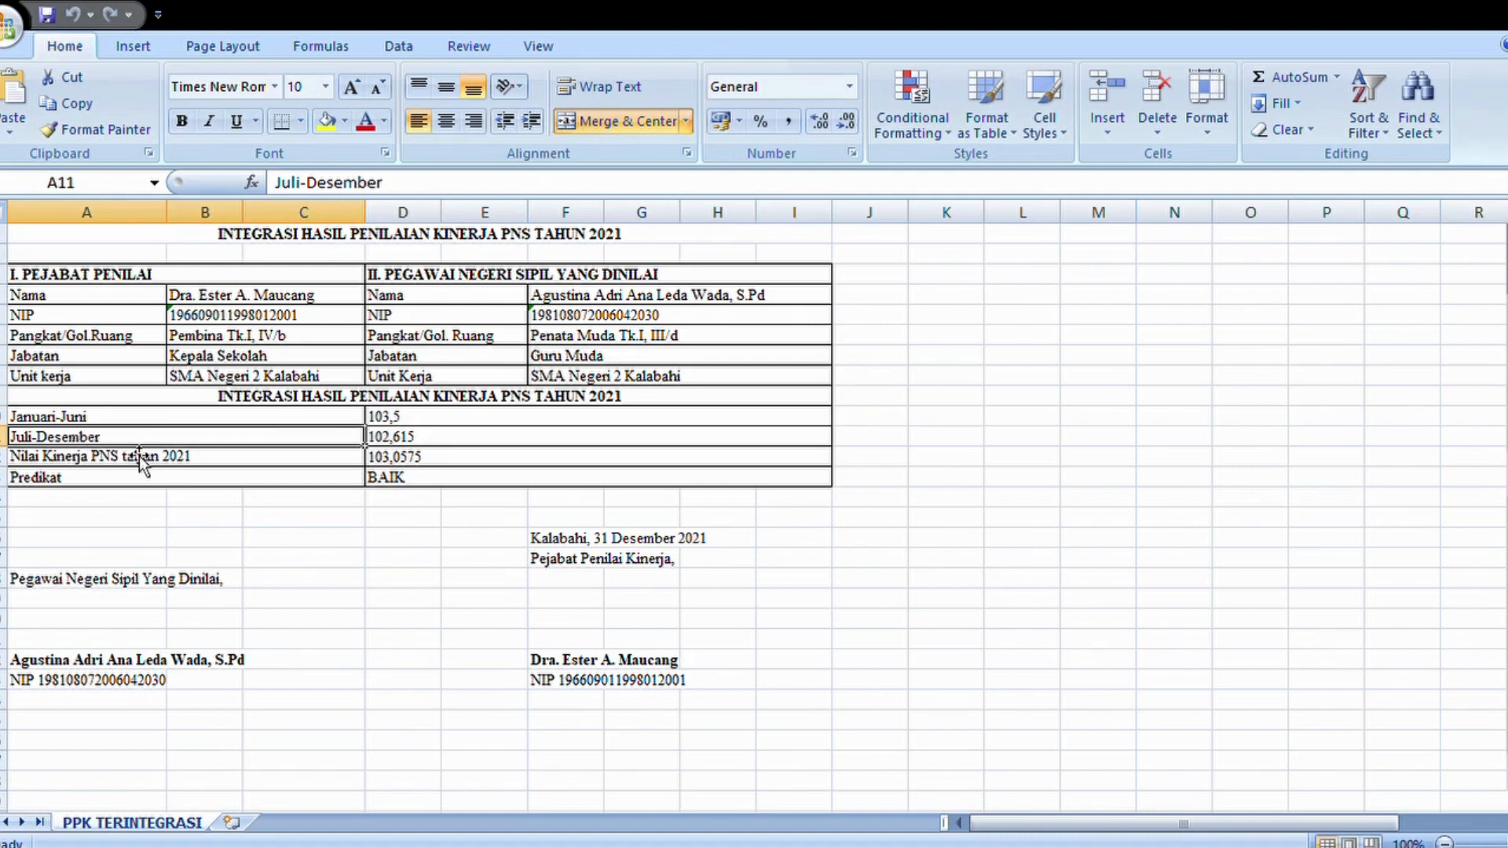
pyautogui.click(428, 439)
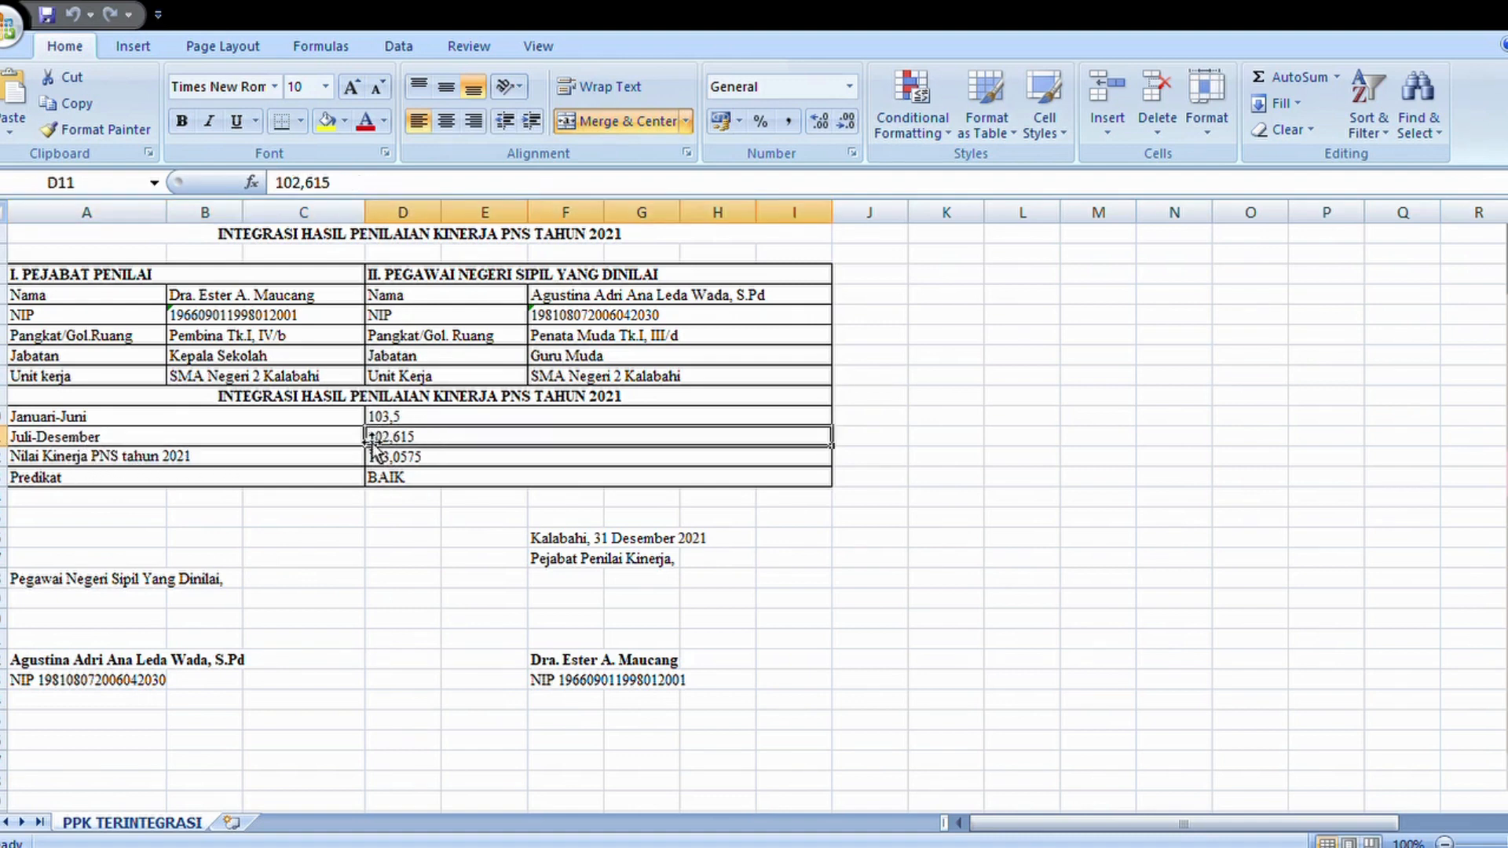
pyautogui.click(39, 460)
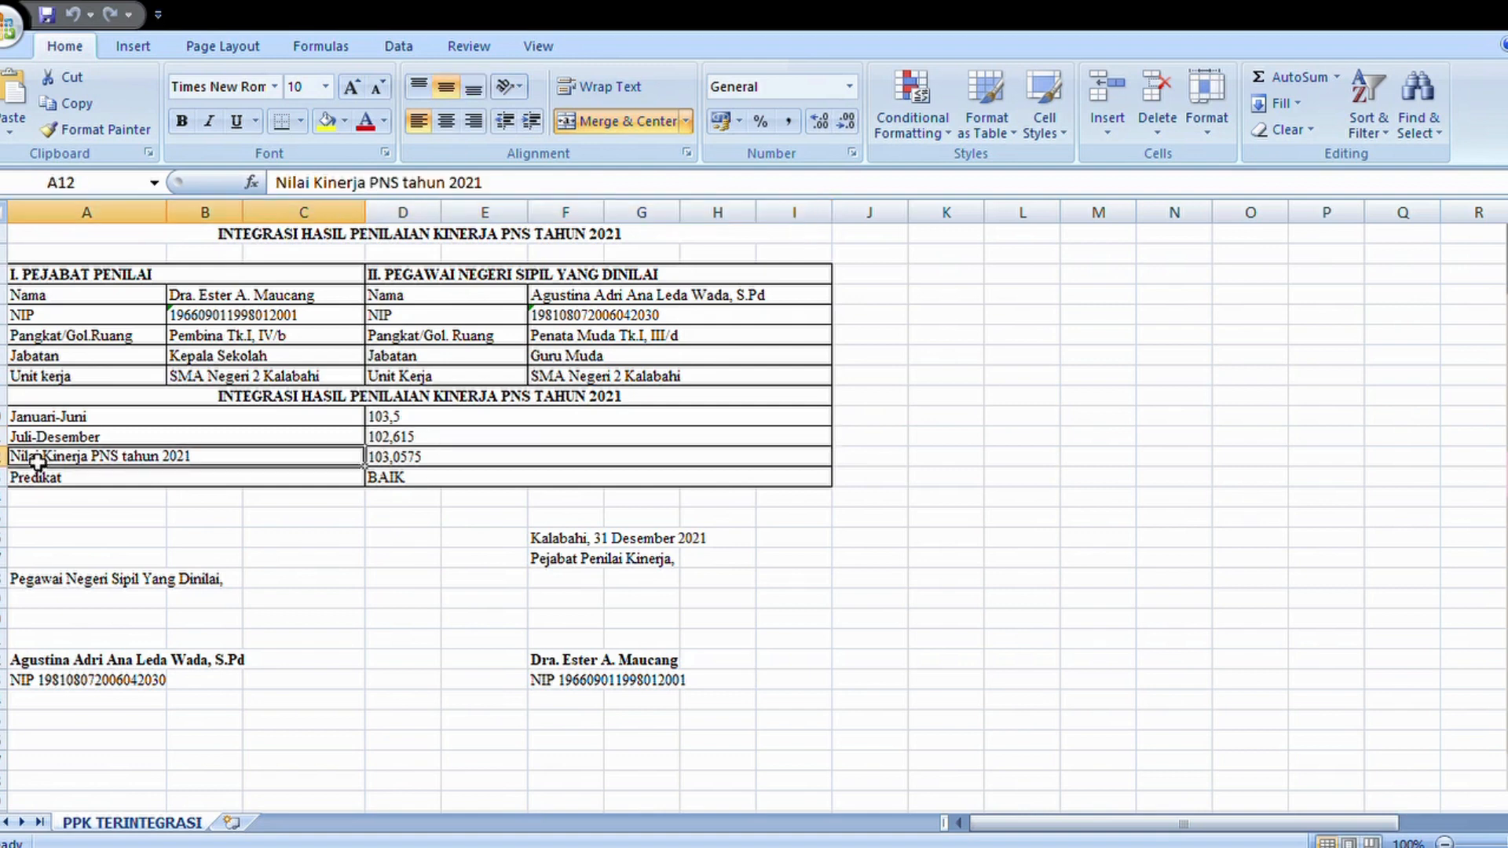
pyautogui.click(409, 459)
pyautogui.doubleClick(397, 457)
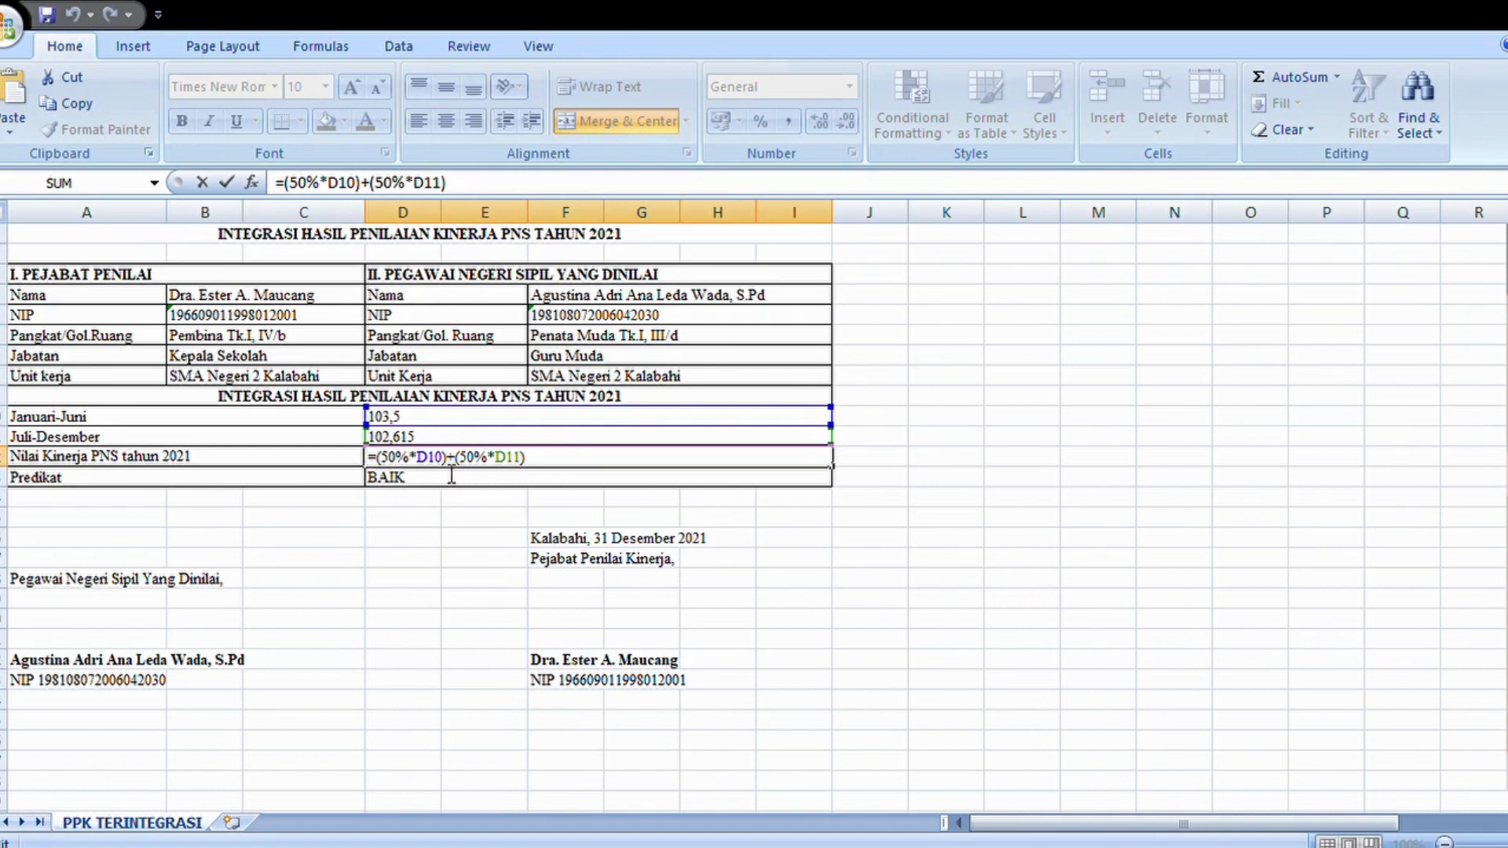
pyautogui.press('Return')
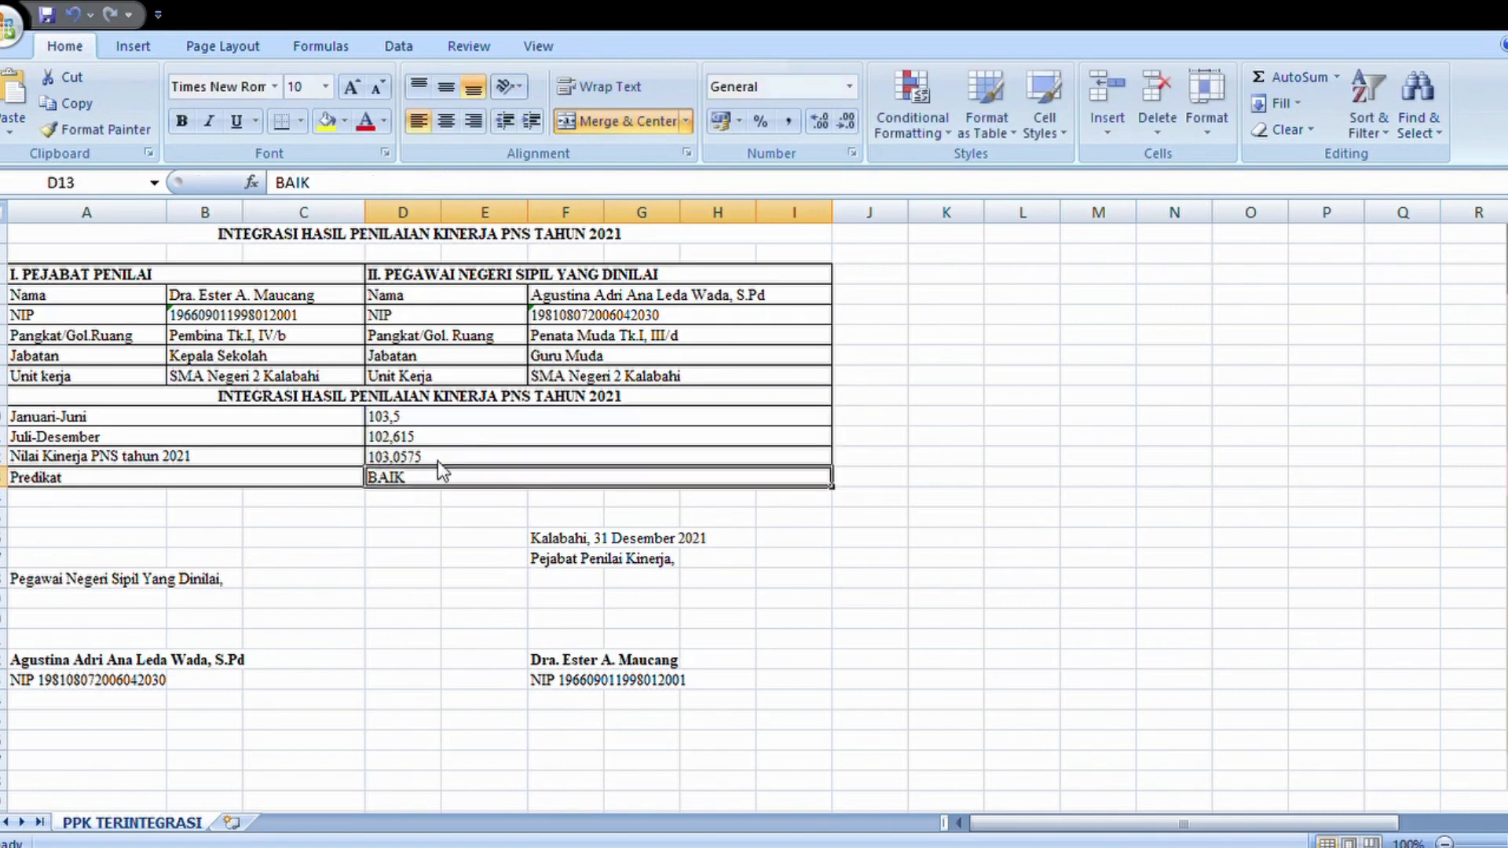
pyautogui.click(406, 442)
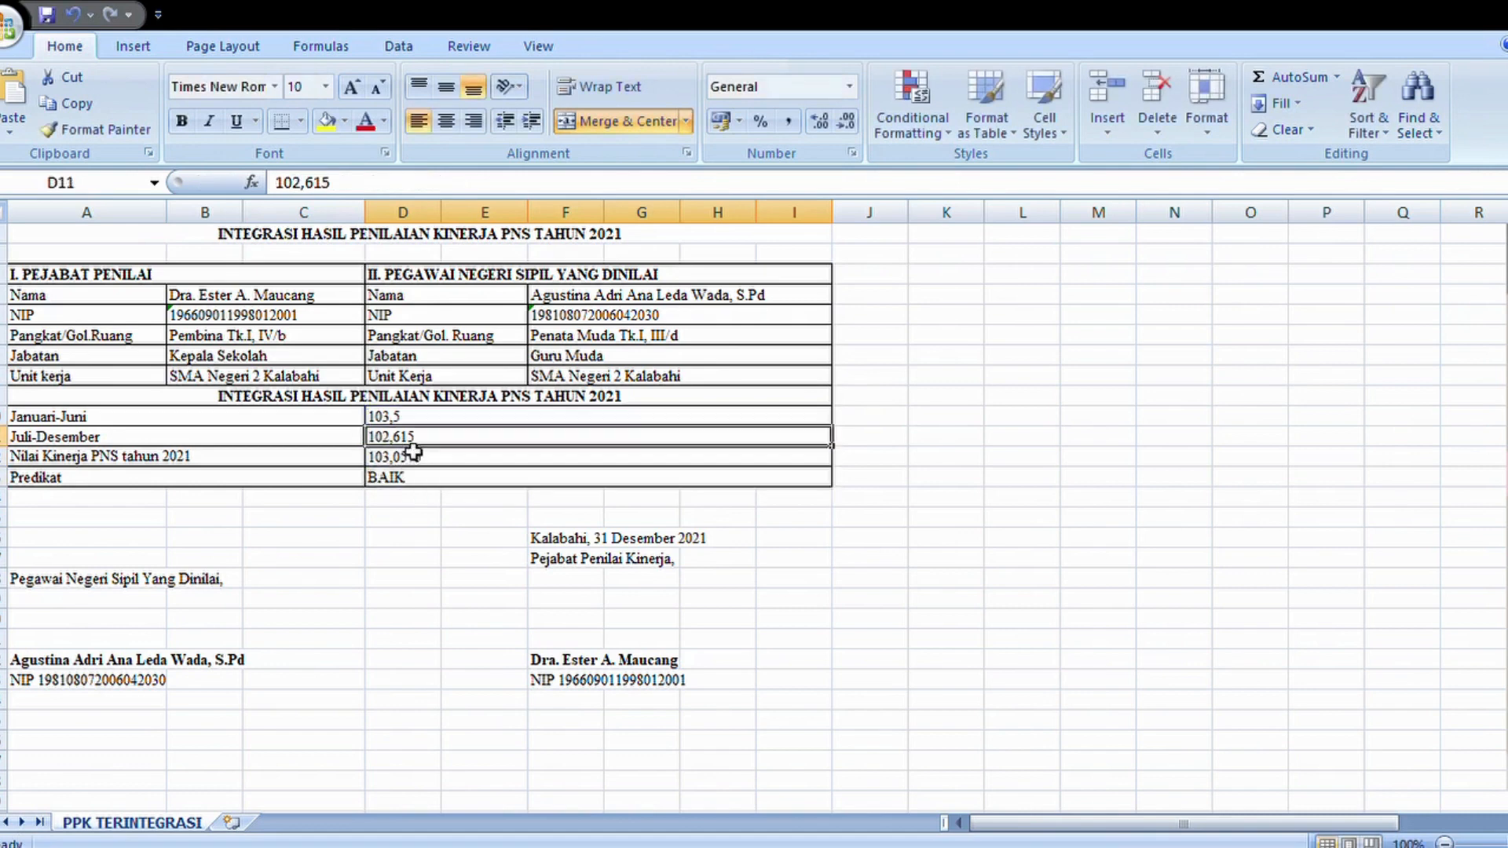
pyautogui.click(393, 417)
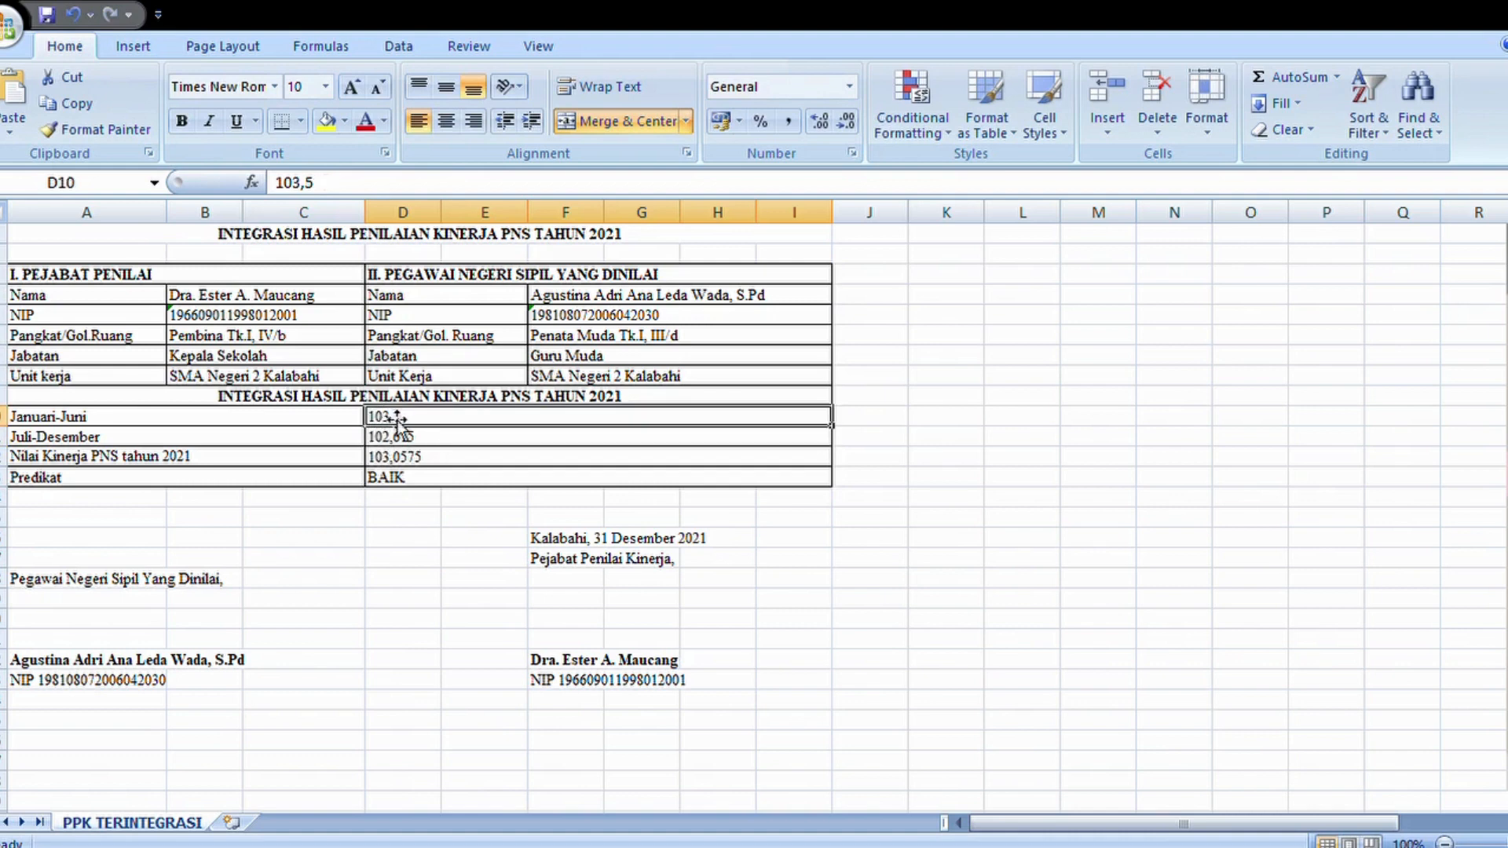
pyautogui.click(421, 461)
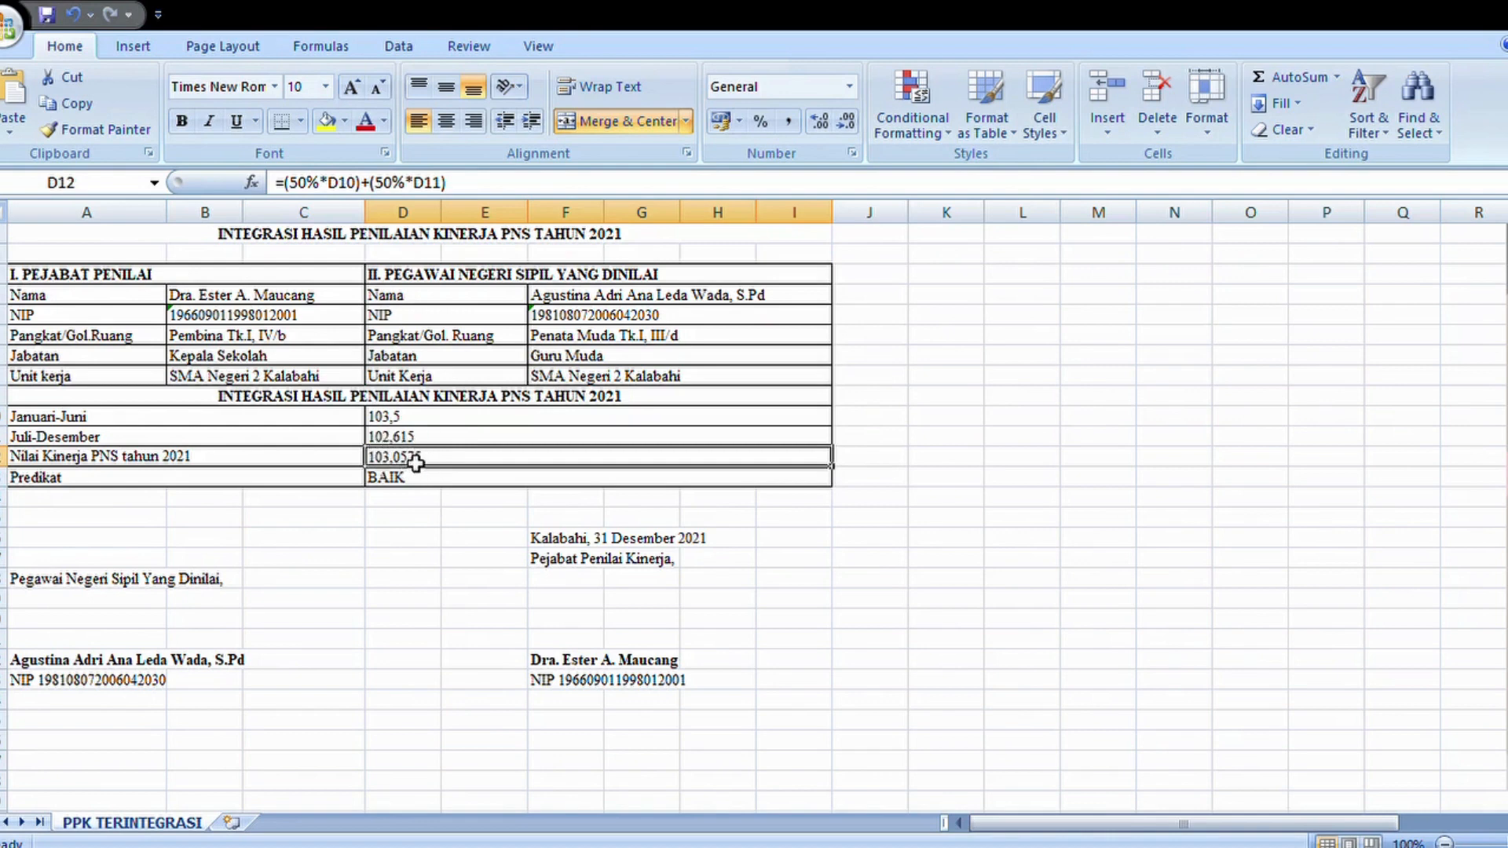
pyautogui.doubleClick(417, 463)
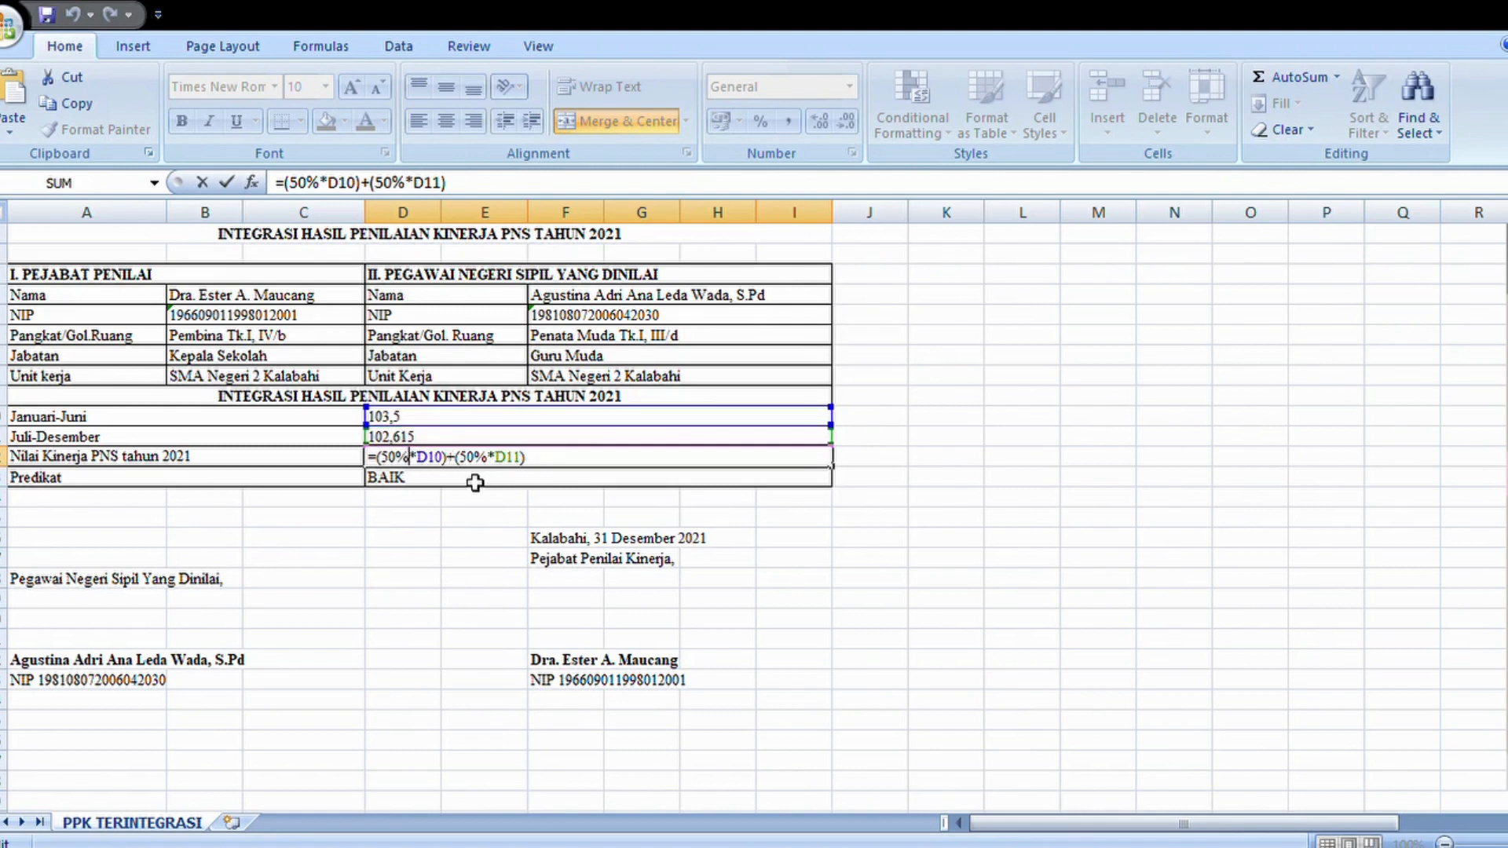
pyautogui.press('Return')
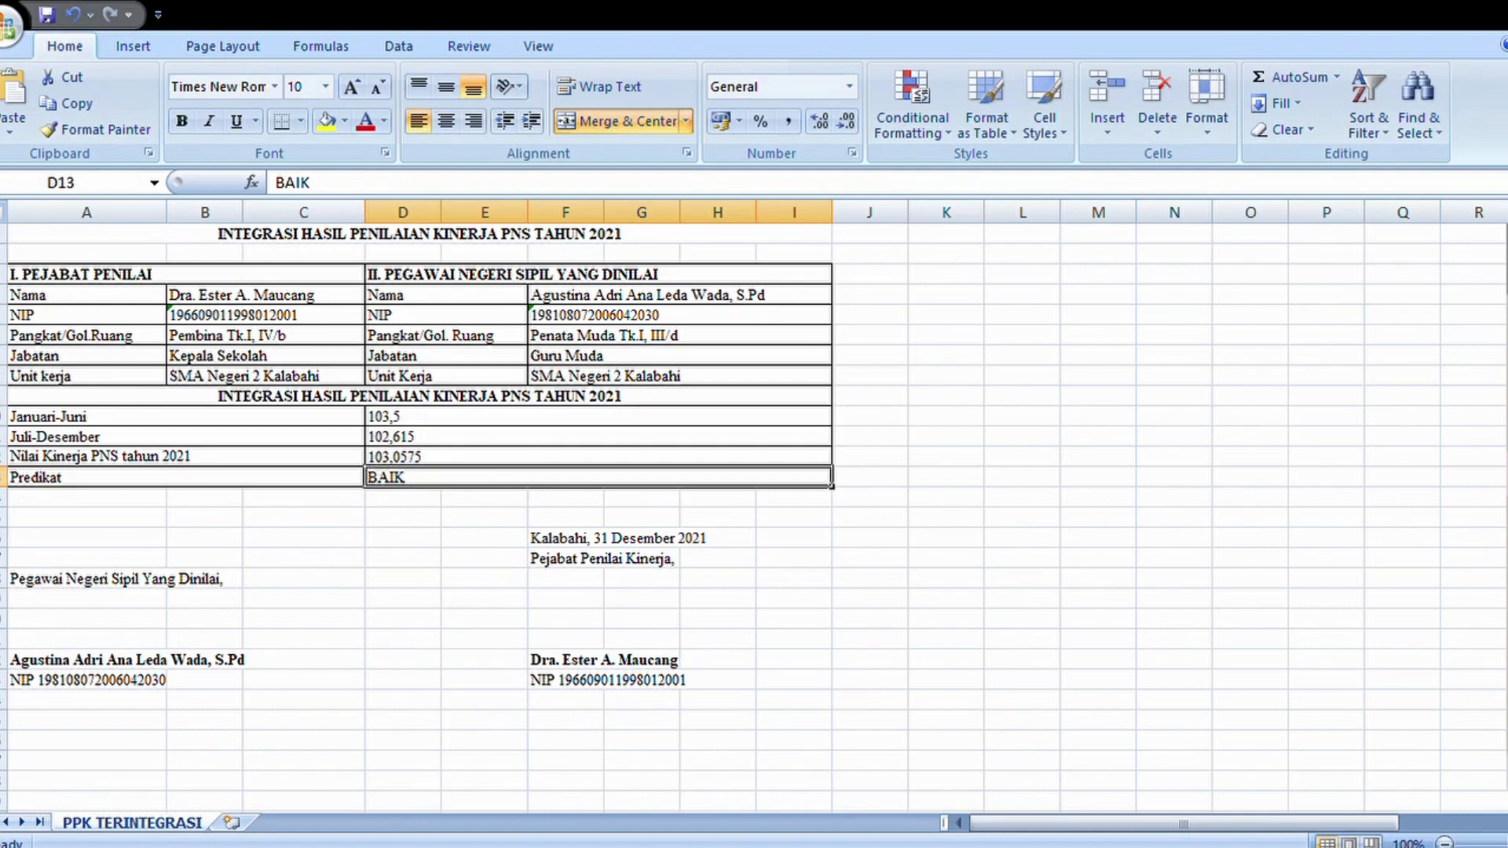
# - Compare the 2021 performance value and predicate with the PP 30 Tahun 2019 rating picture, and place the picture beside the table over columns K to Q
pyautogui.moveTo(964, 425); pyautogui.dragTo(945, 429)
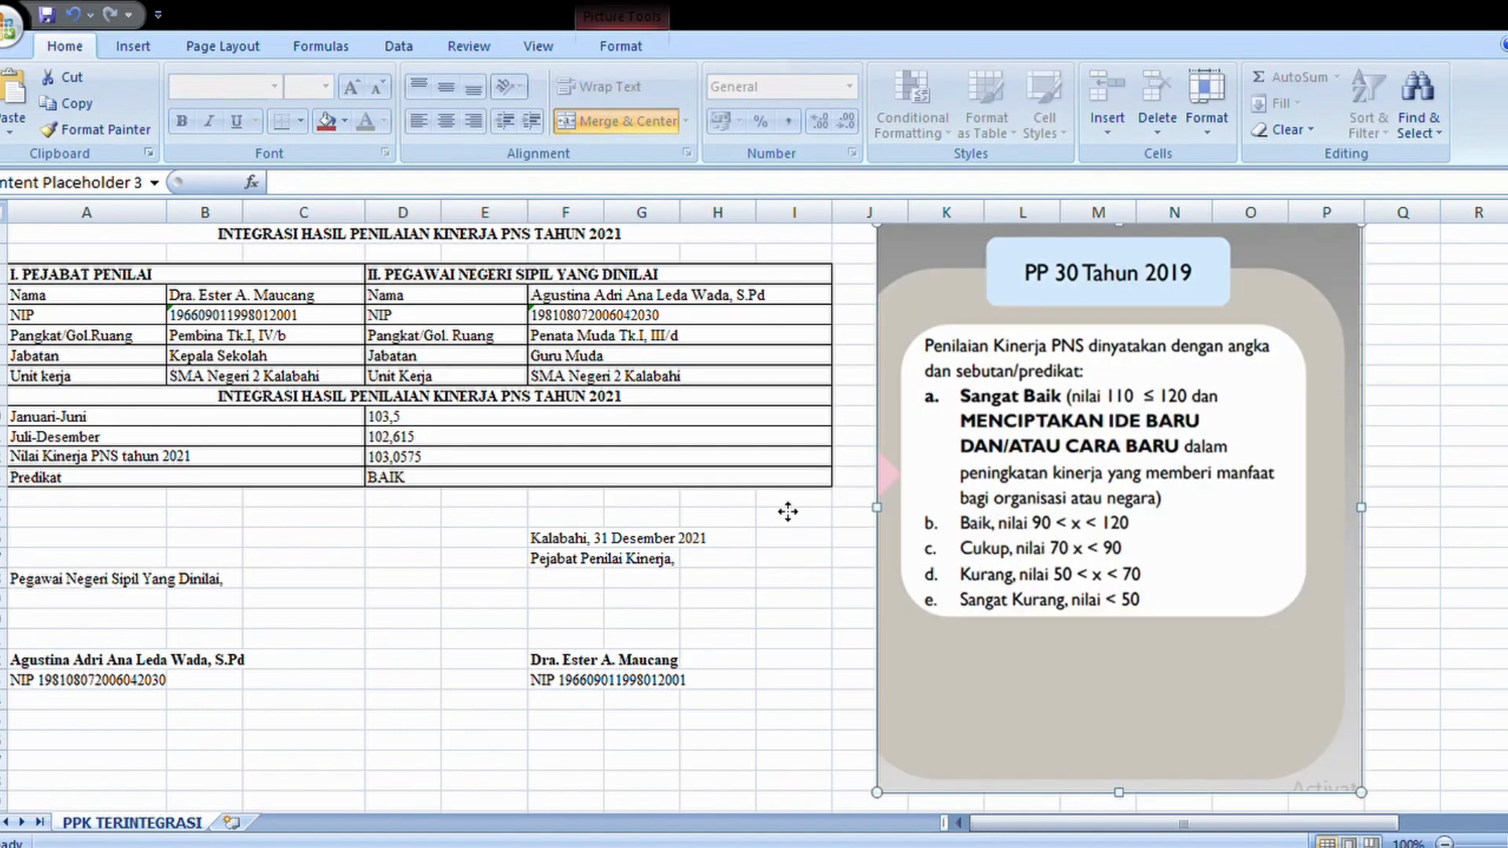
pyautogui.moveTo(994, 508); pyautogui.dragTo(788, 511)
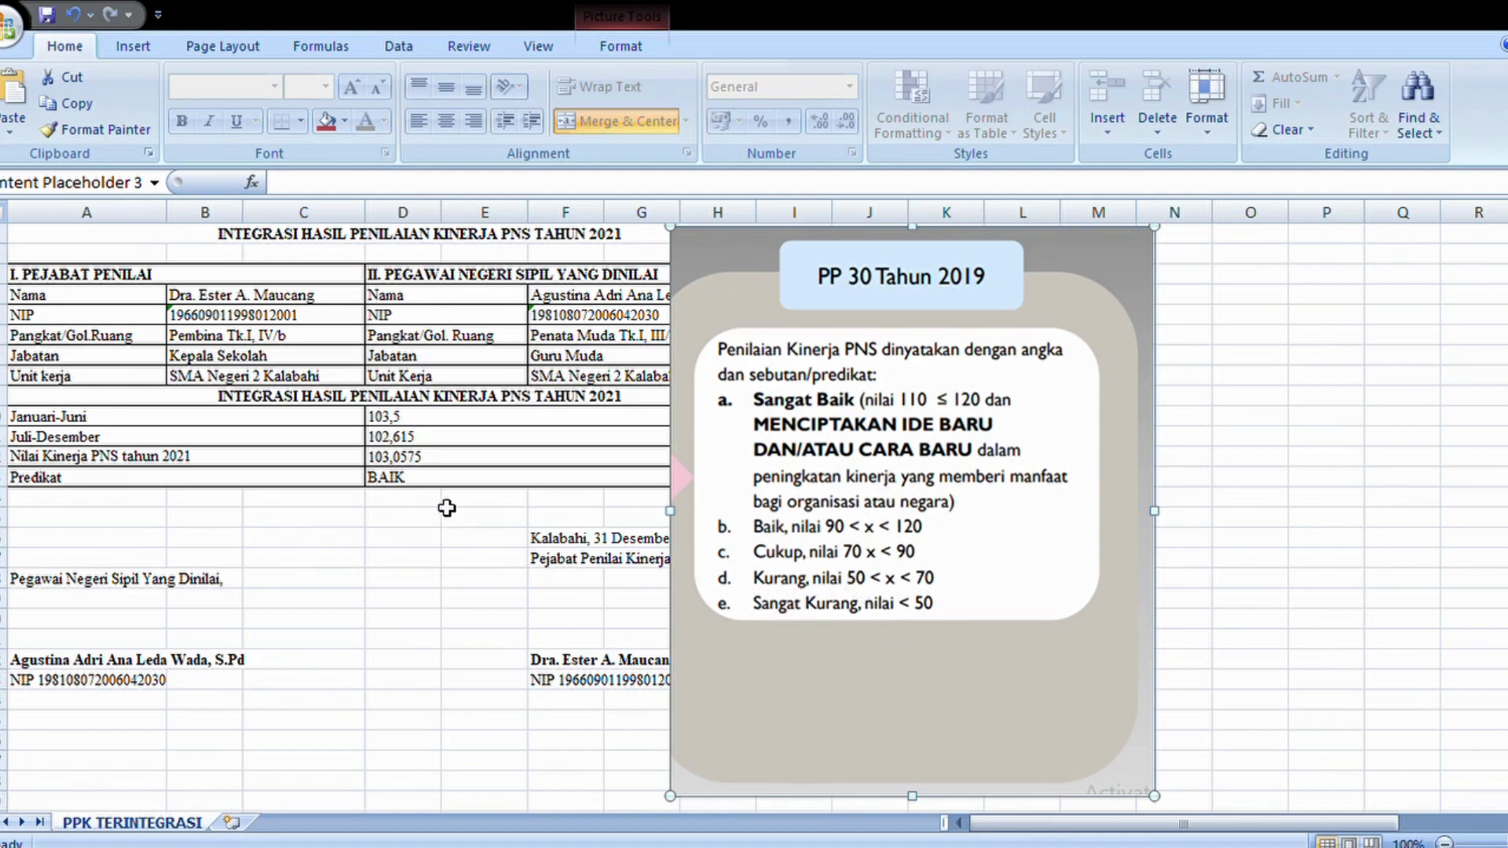
pyautogui.click(426, 460)
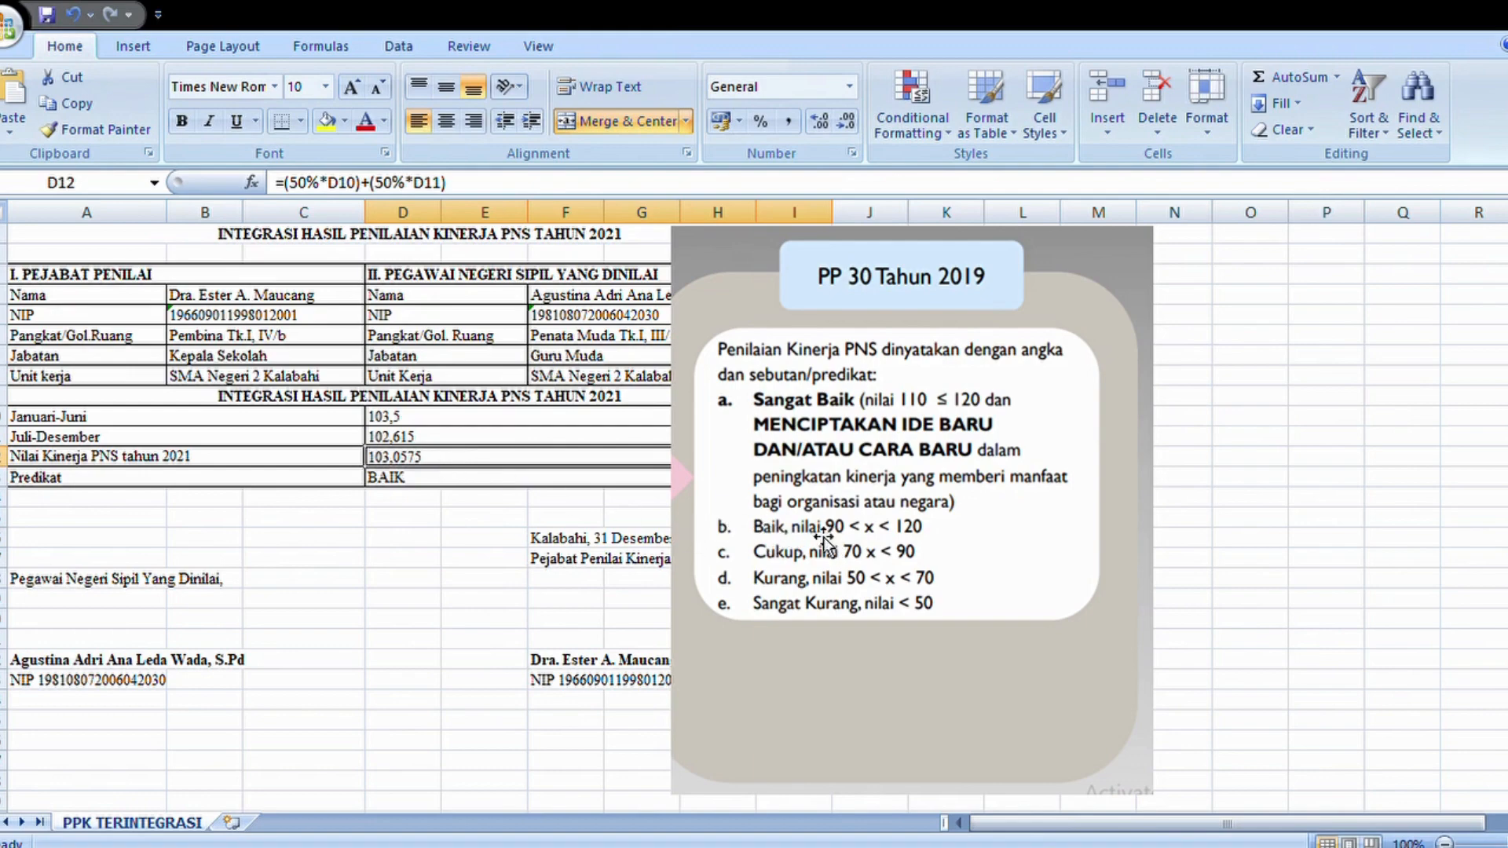
pyautogui.click(407, 483)
pyautogui.moveTo(695, 471); pyautogui.dragTo(943, 470)
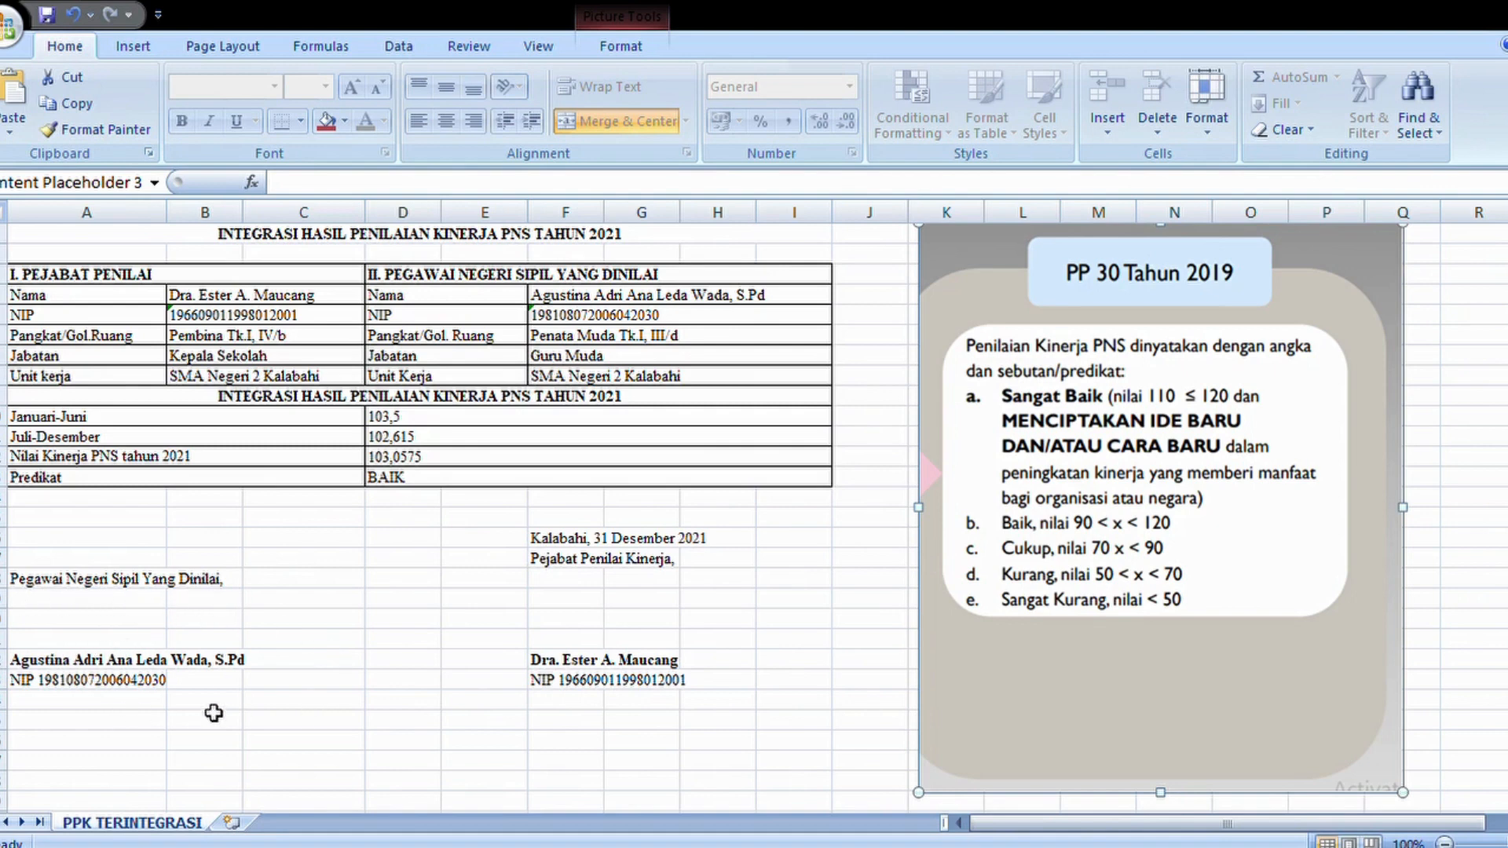
pyautogui.click(330, 643)
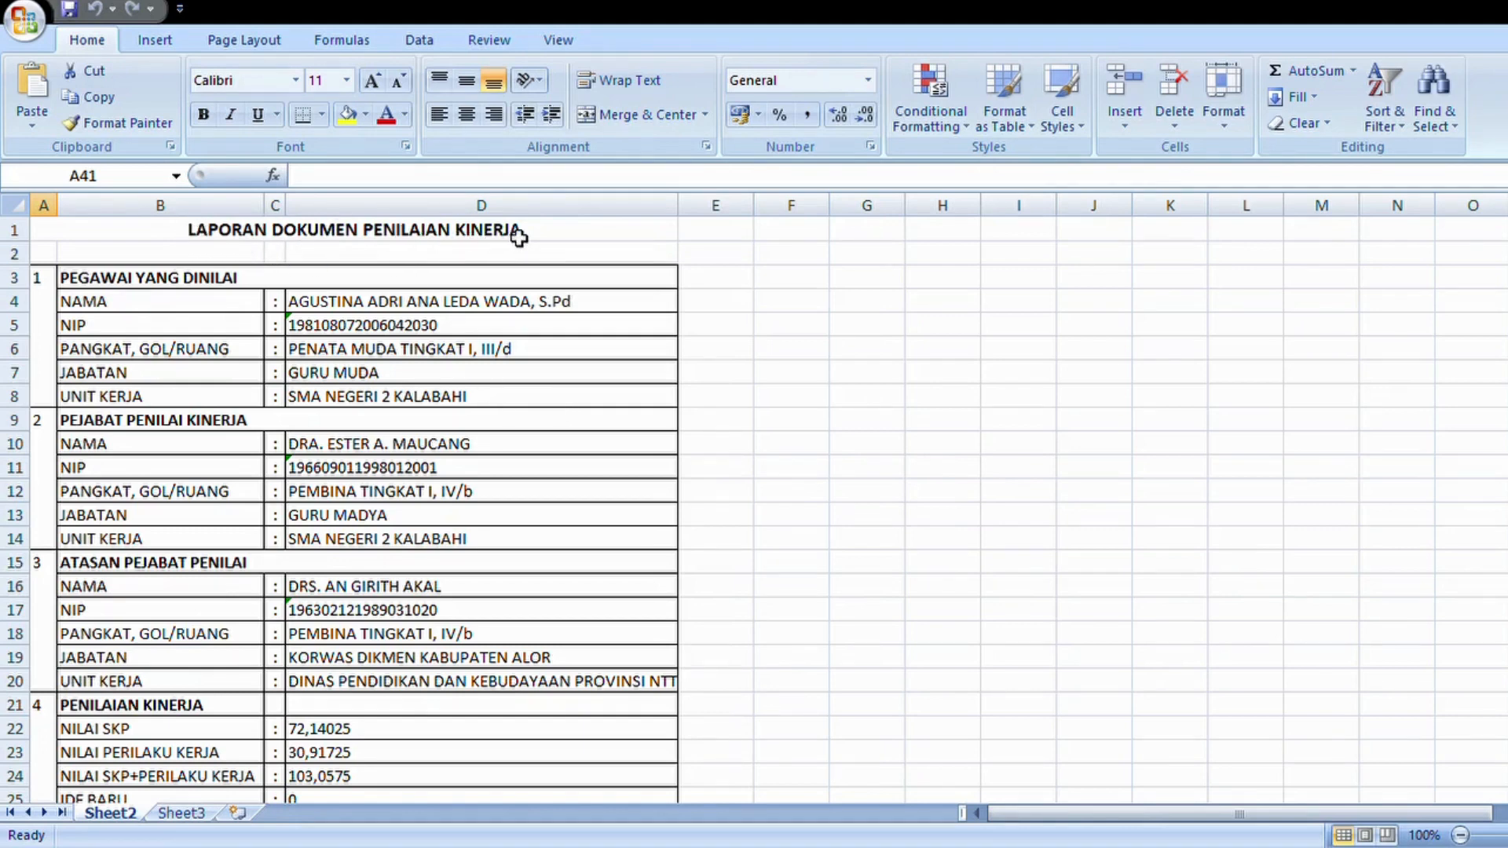
# - Review the Laporan Dokumen Penilaian Kinerja title and the identity fields of the assessed employee, the assessing official and the assessor's superior
pyautogui.click(427, 238)
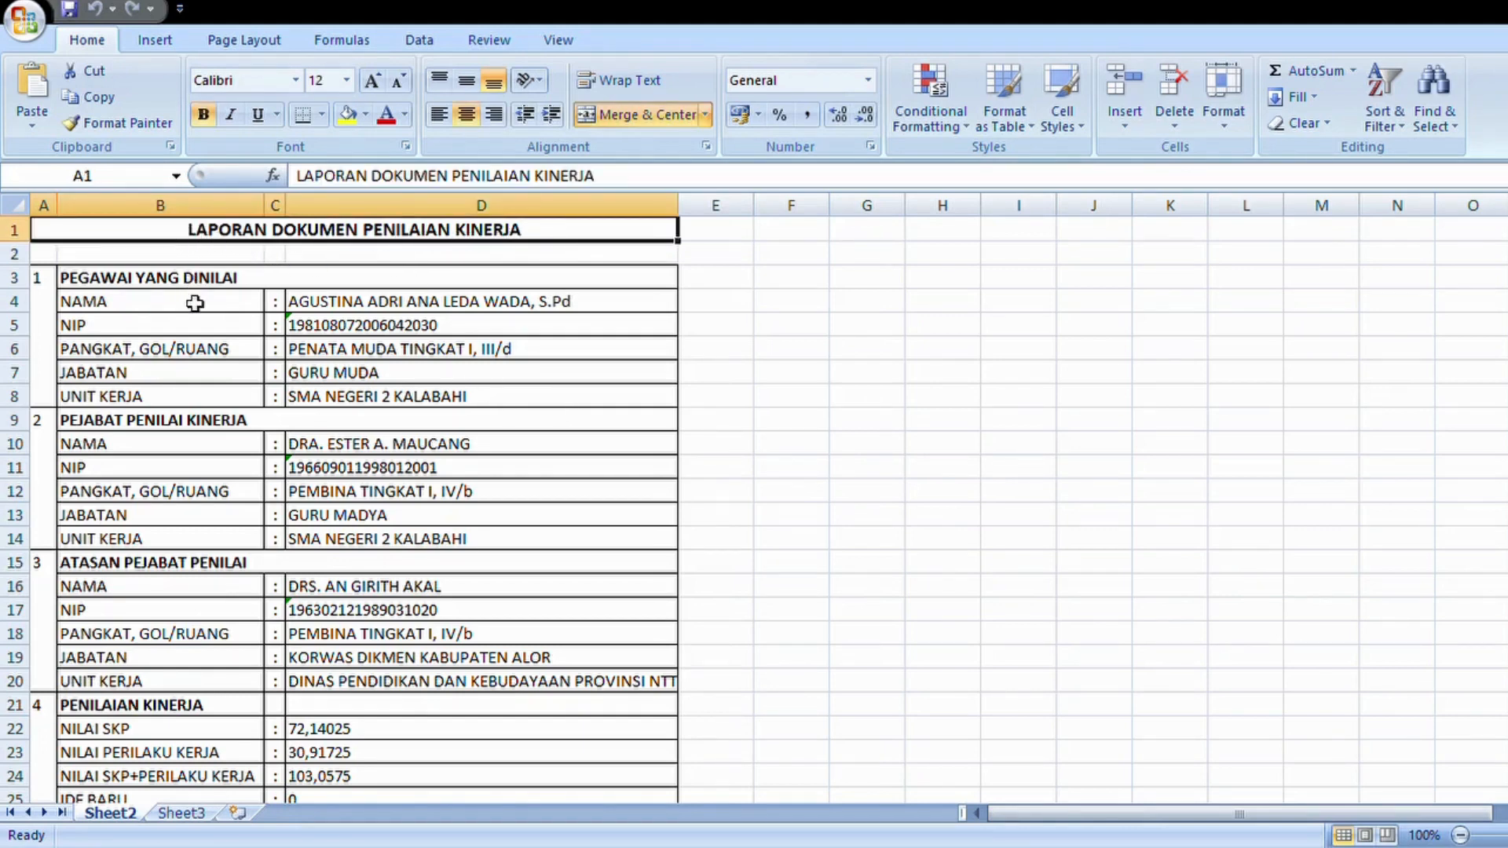
pyautogui.click(83, 282)
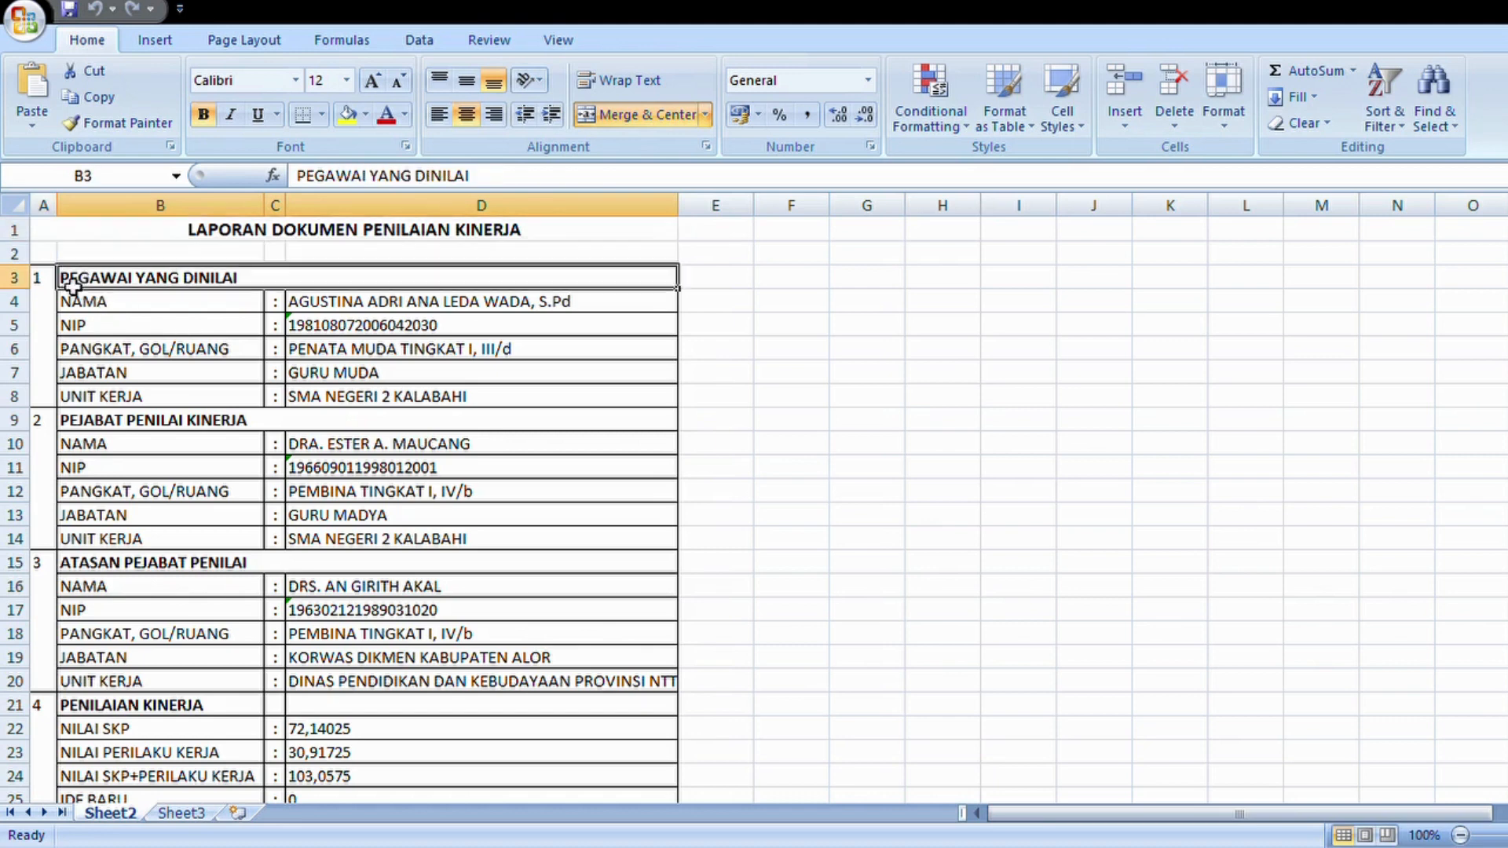
pyautogui.click(137, 310)
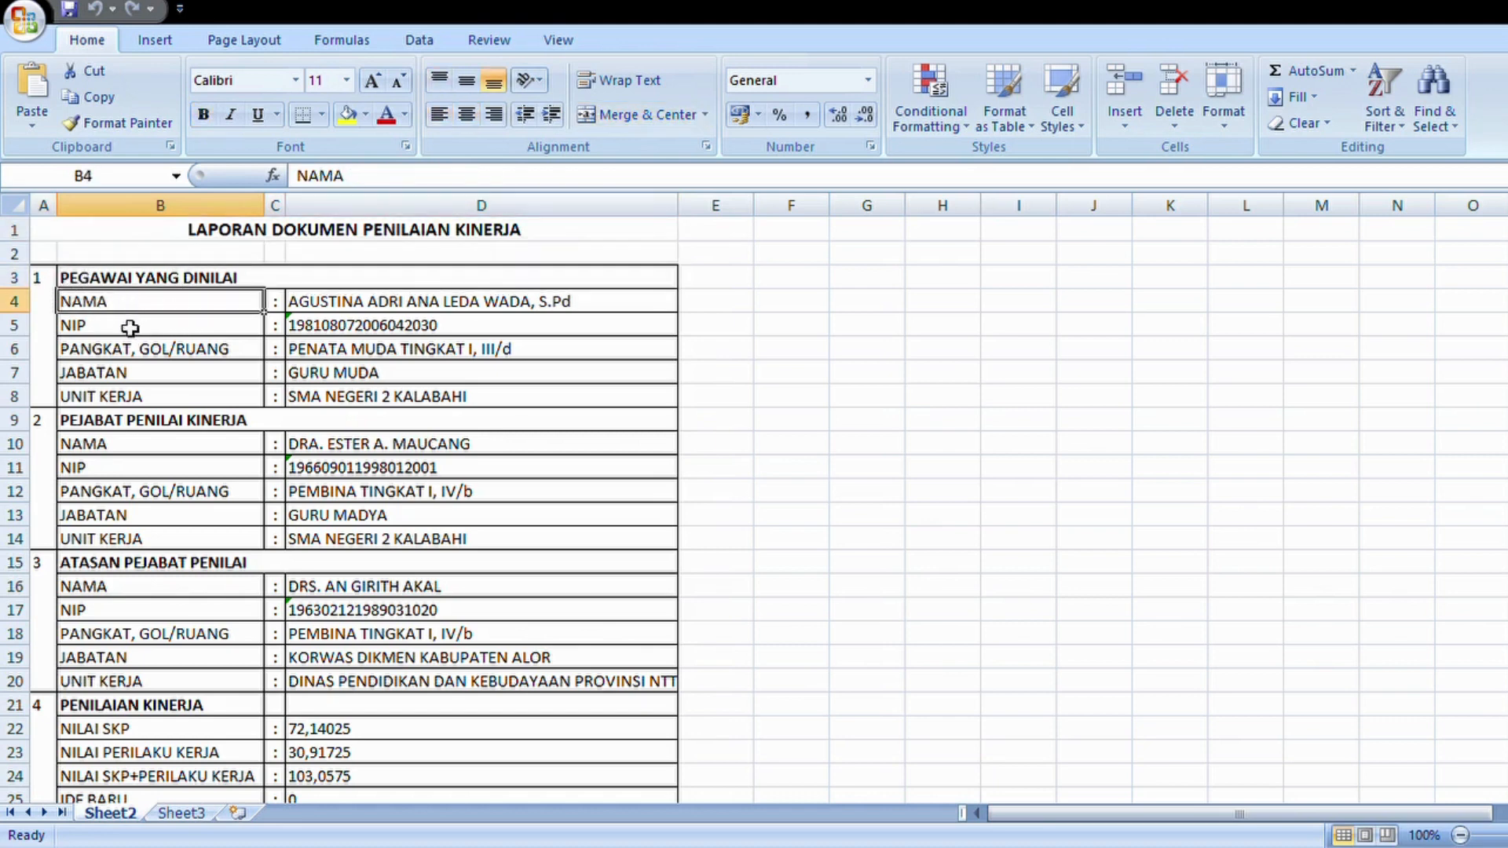
pyautogui.click(125, 330)
pyautogui.click(118, 401)
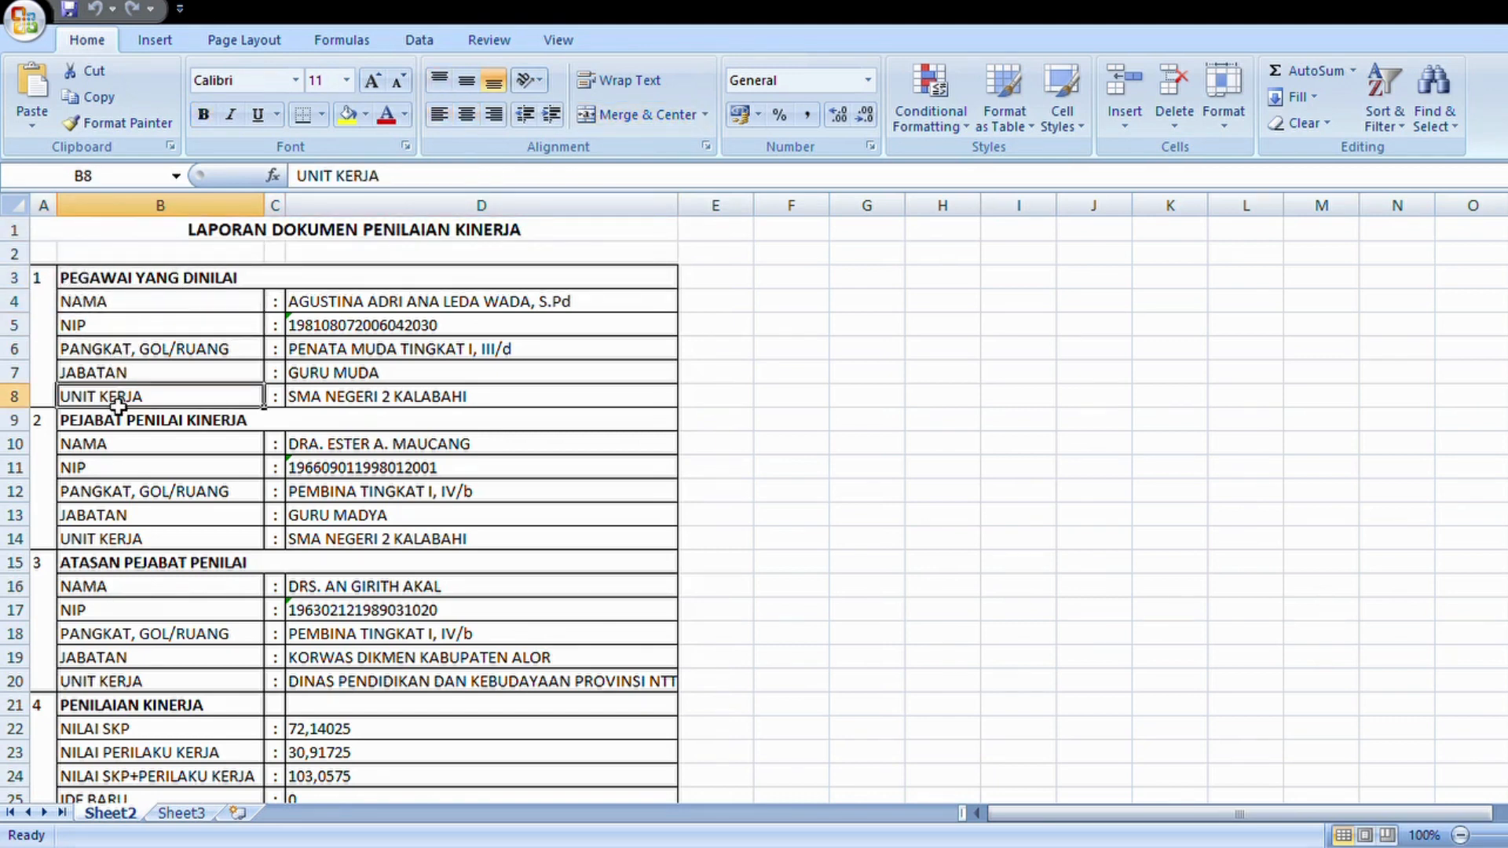
pyautogui.click(42, 425)
pyautogui.click(126, 425)
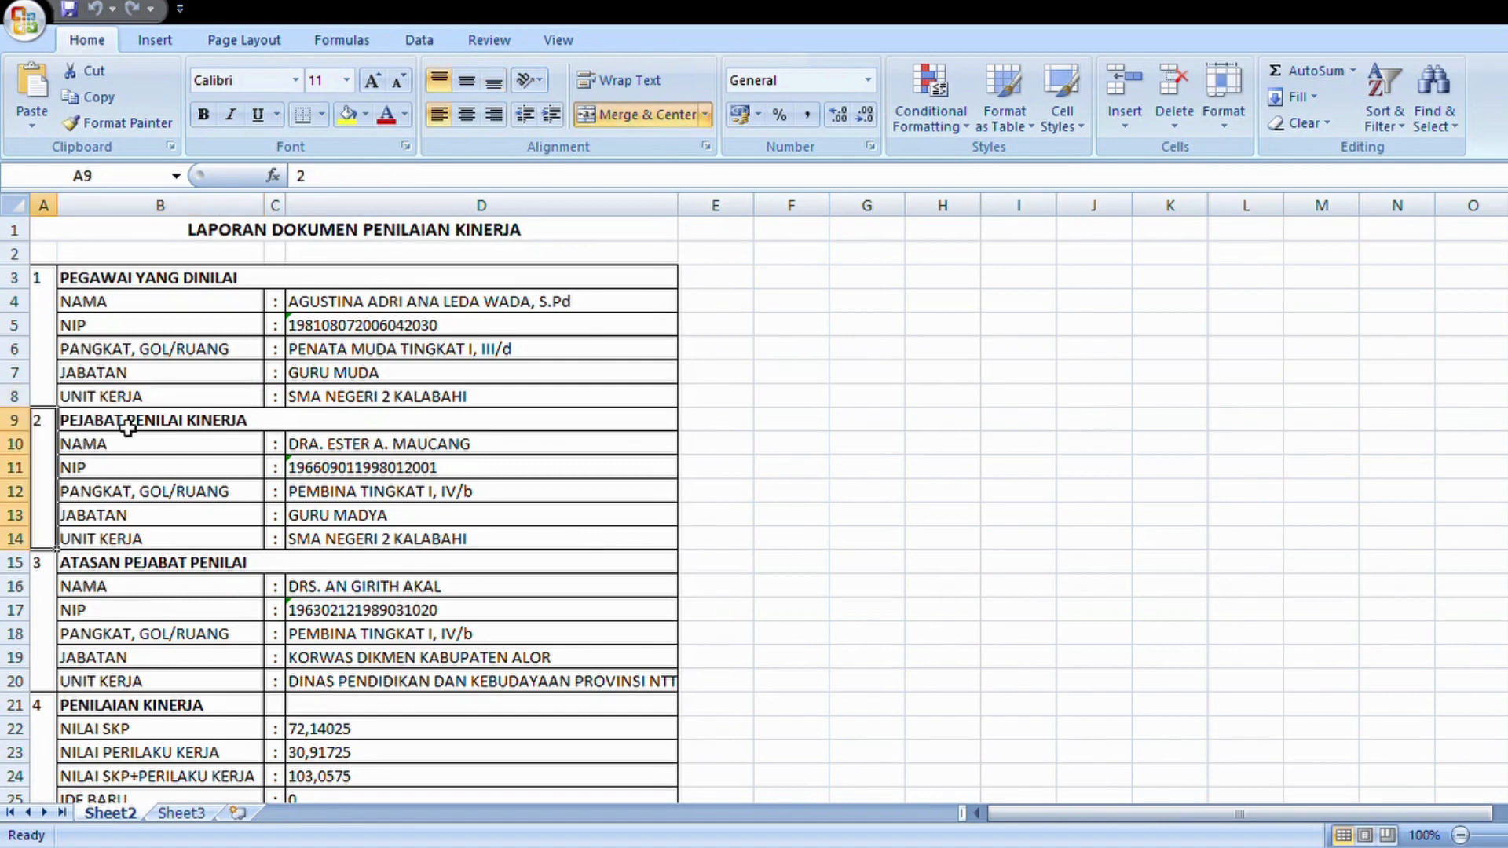
pyautogui.click(255, 454)
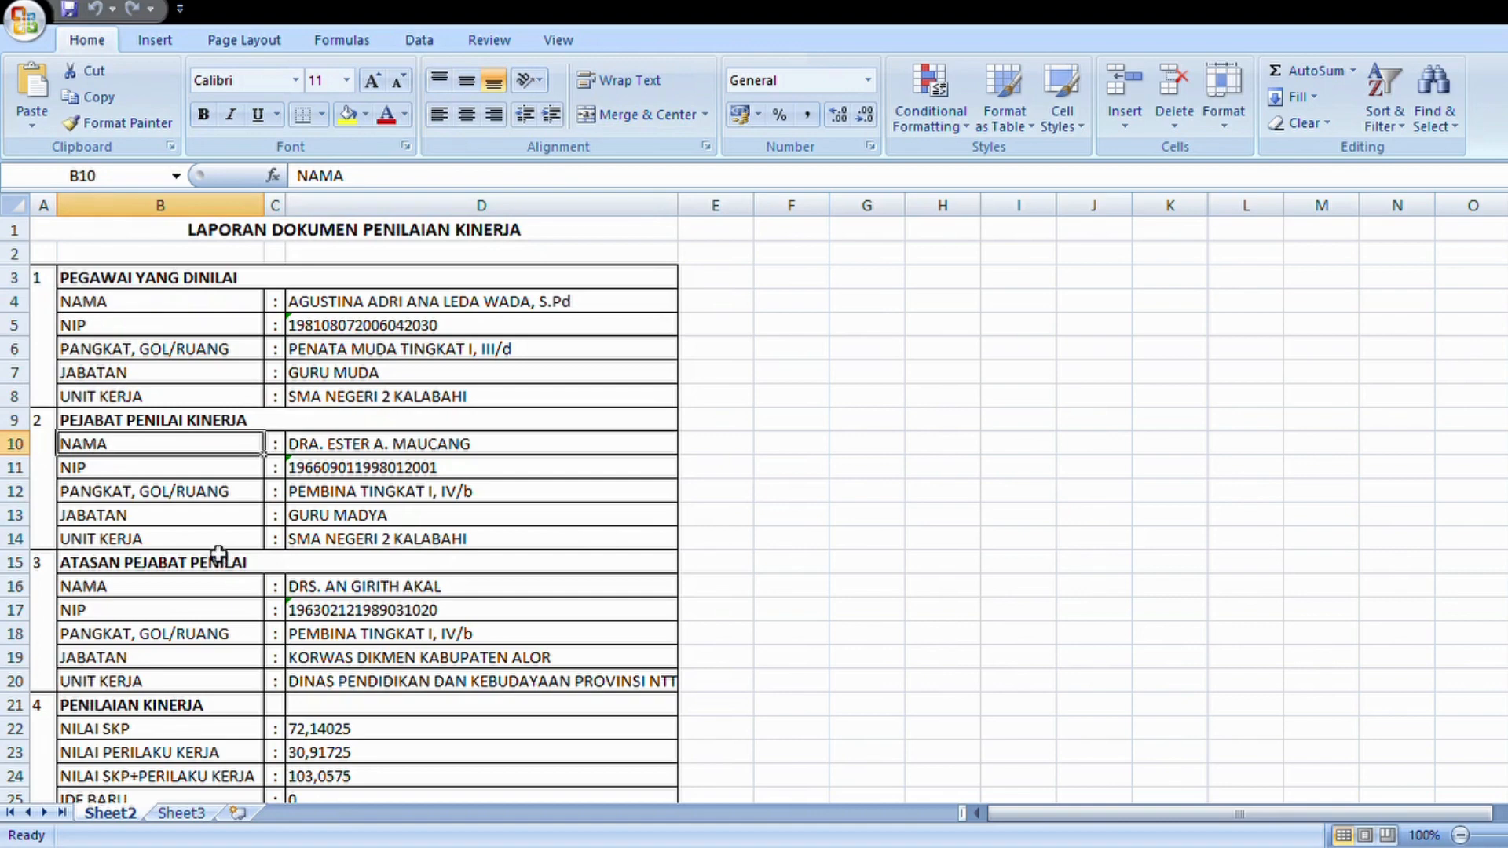
pyautogui.click(218, 549)
pyautogui.scroll(-1, 218, 549)
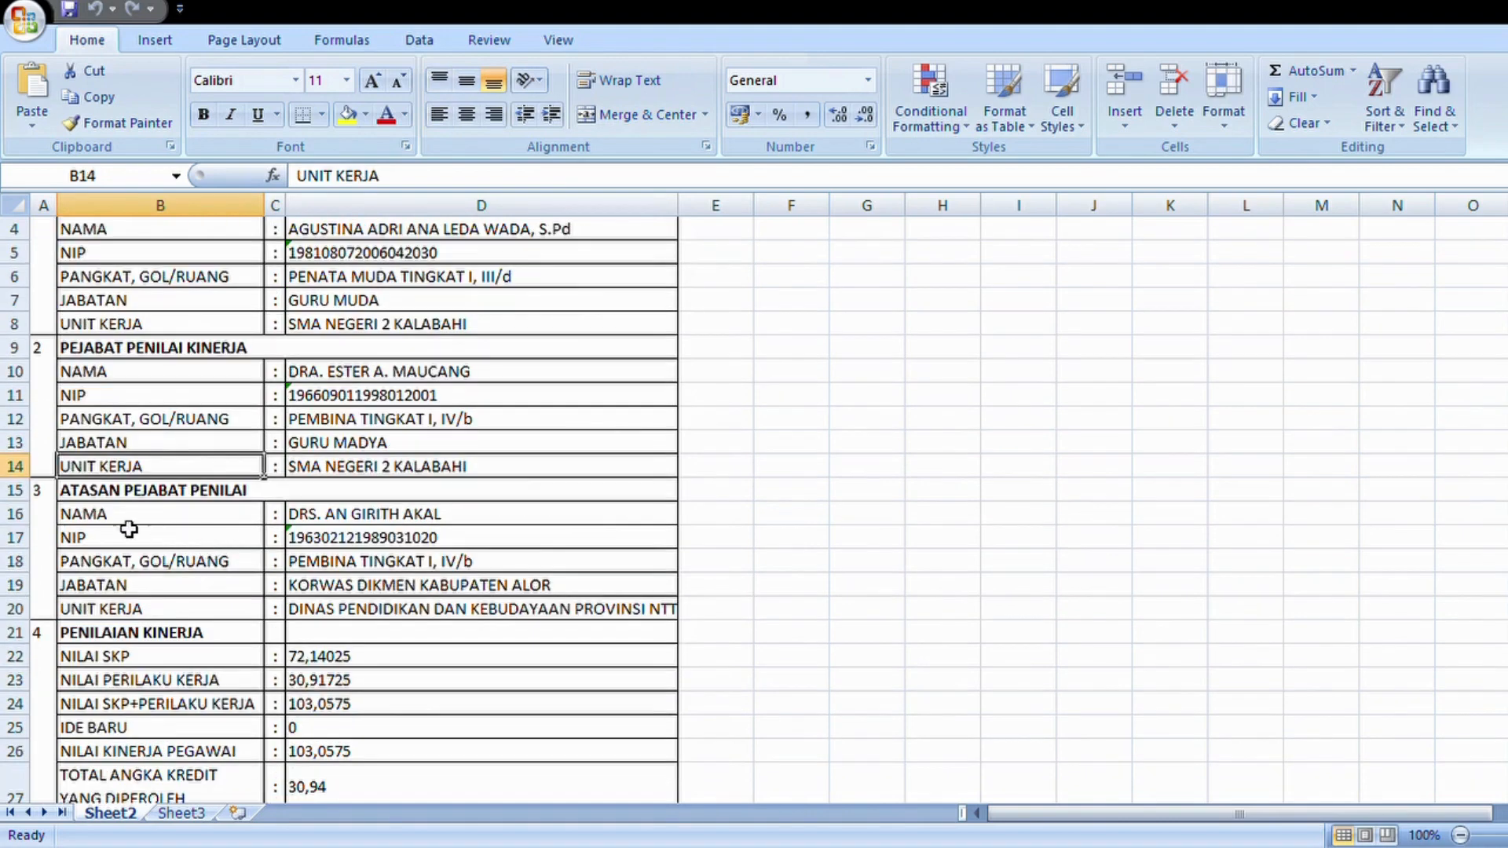
pyautogui.click(44, 491)
pyautogui.click(130, 496)
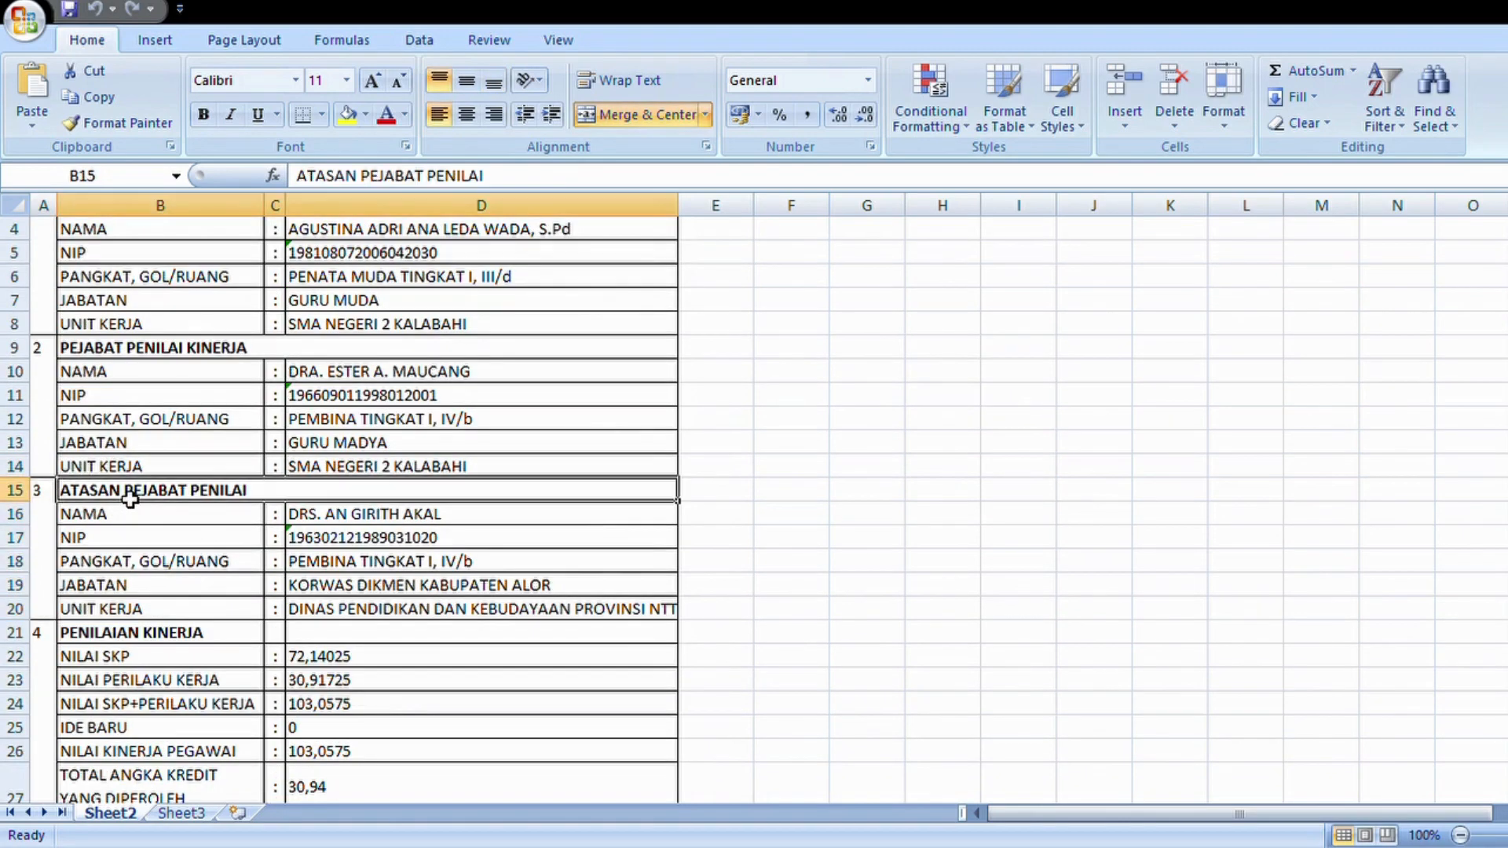
pyautogui.click(134, 514)
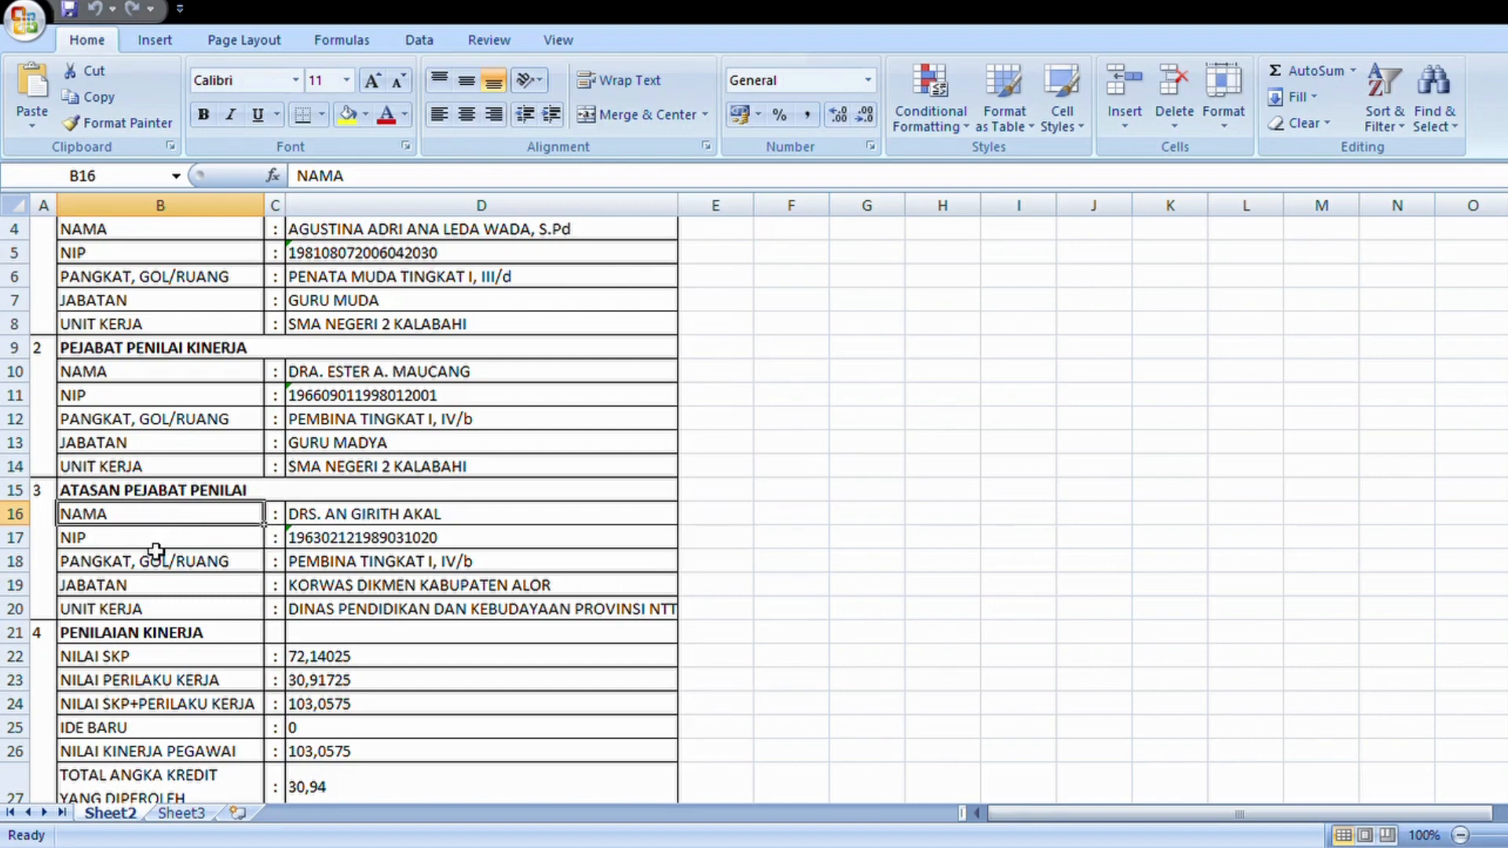
pyautogui.click(146, 613)
pyautogui.scroll(-1, 149, 615)
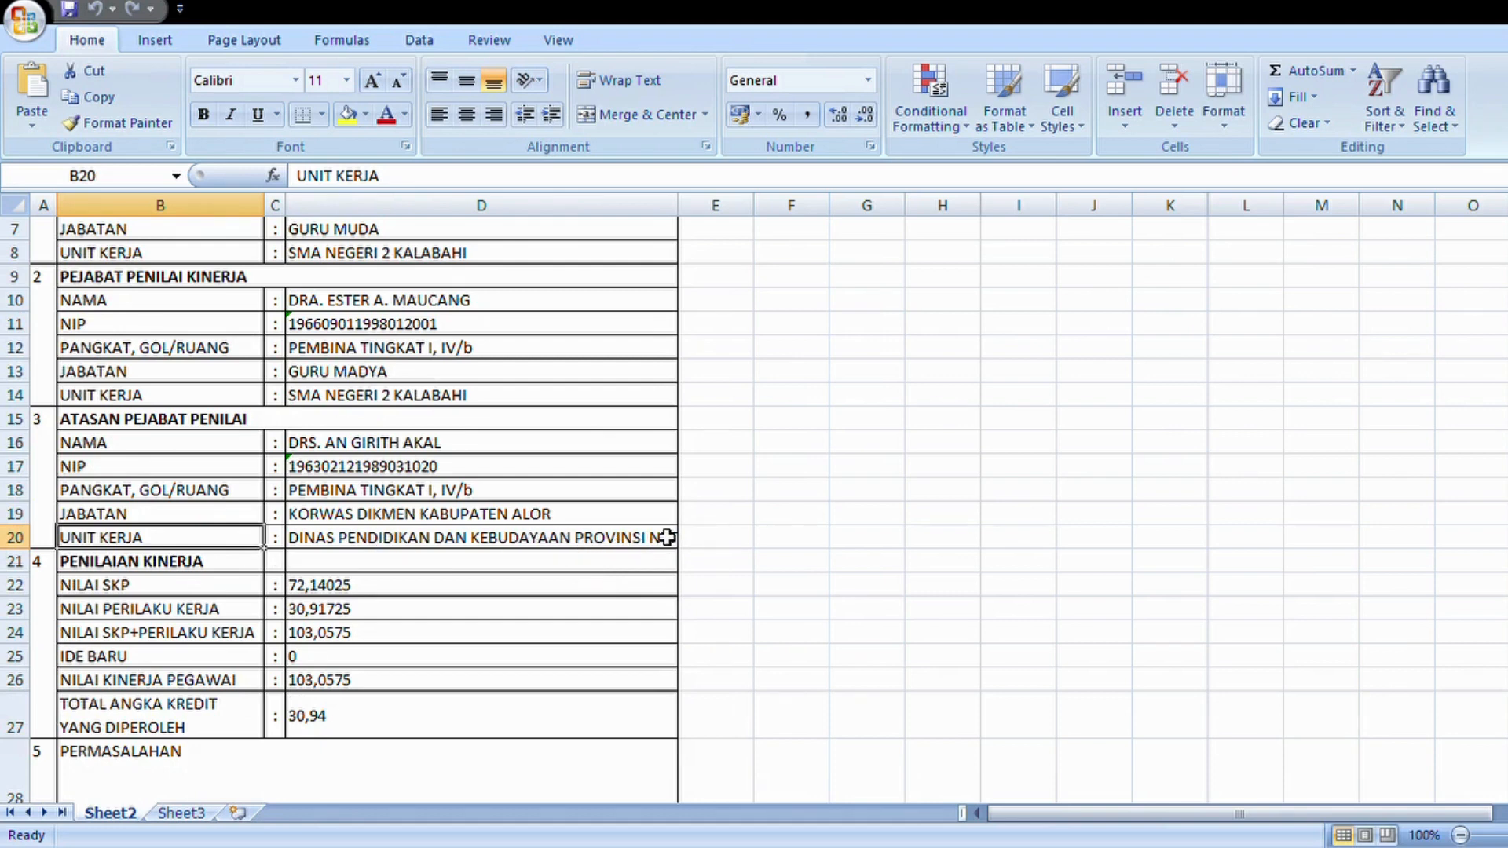
# - Examine the Penilaian Kinerja section of the report, especially the Nilai SKP+Perilaku Kerja label and its value
pyautogui.click(162, 566)
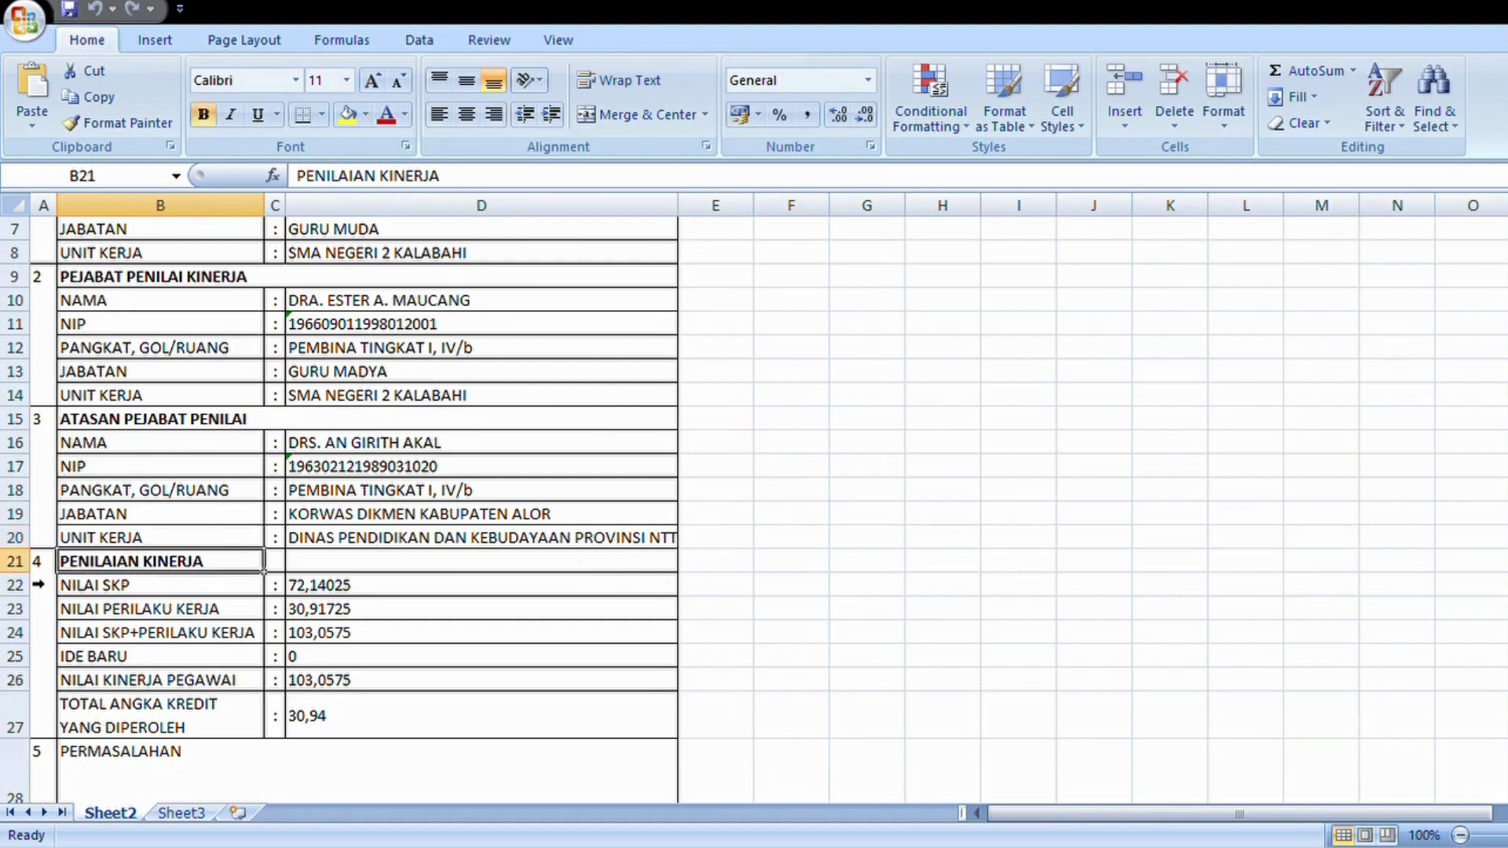
pyautogui.click(49, 579)
pyautogui.click(118, 566)
pyautogui.click(111, 589)
pyautogui.scroll(-1, 140, 631)
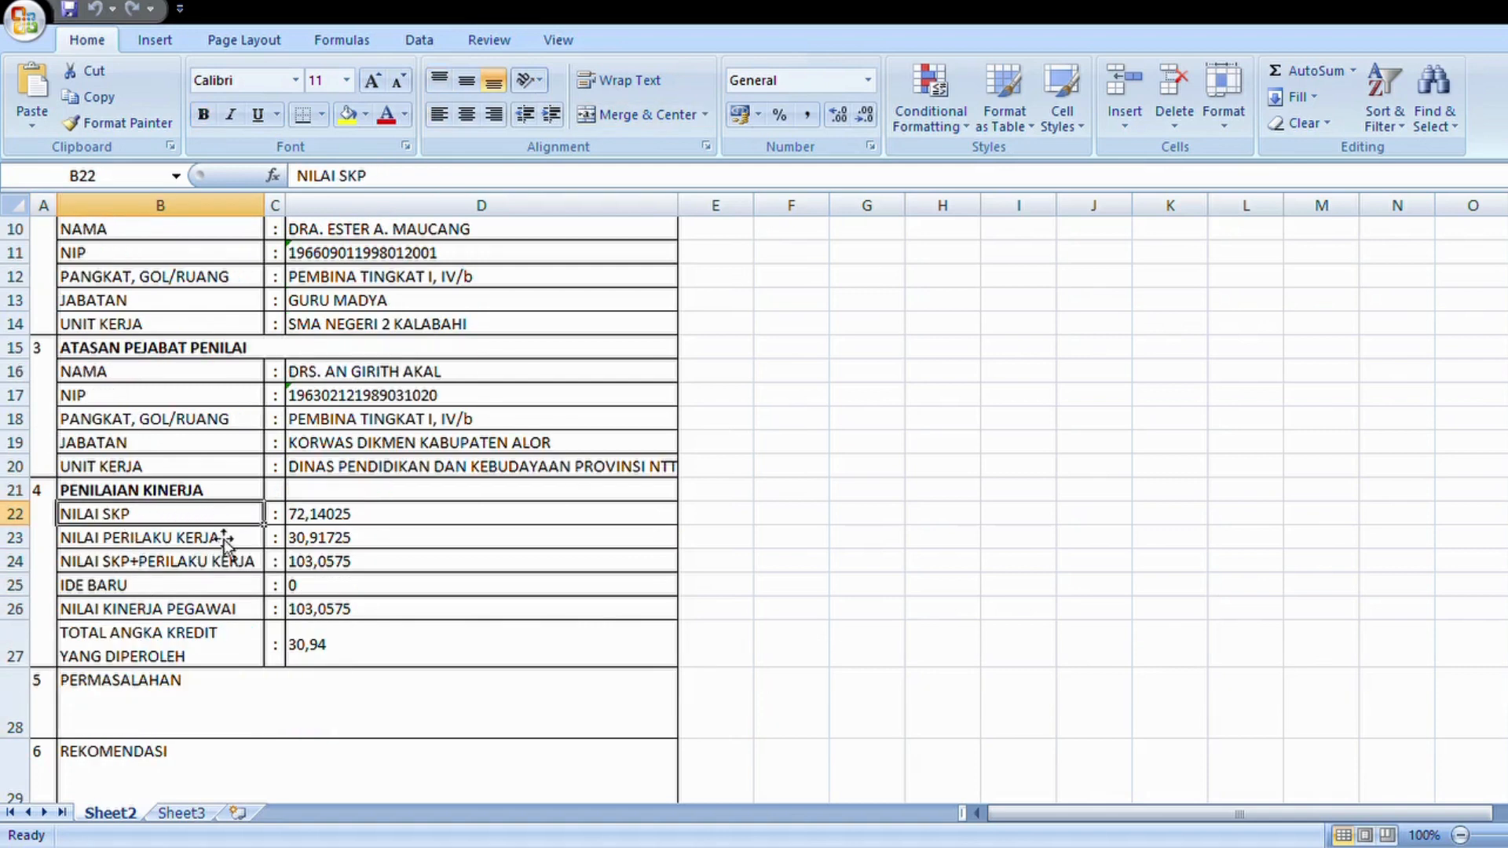
pyautogui.click(229, 567)
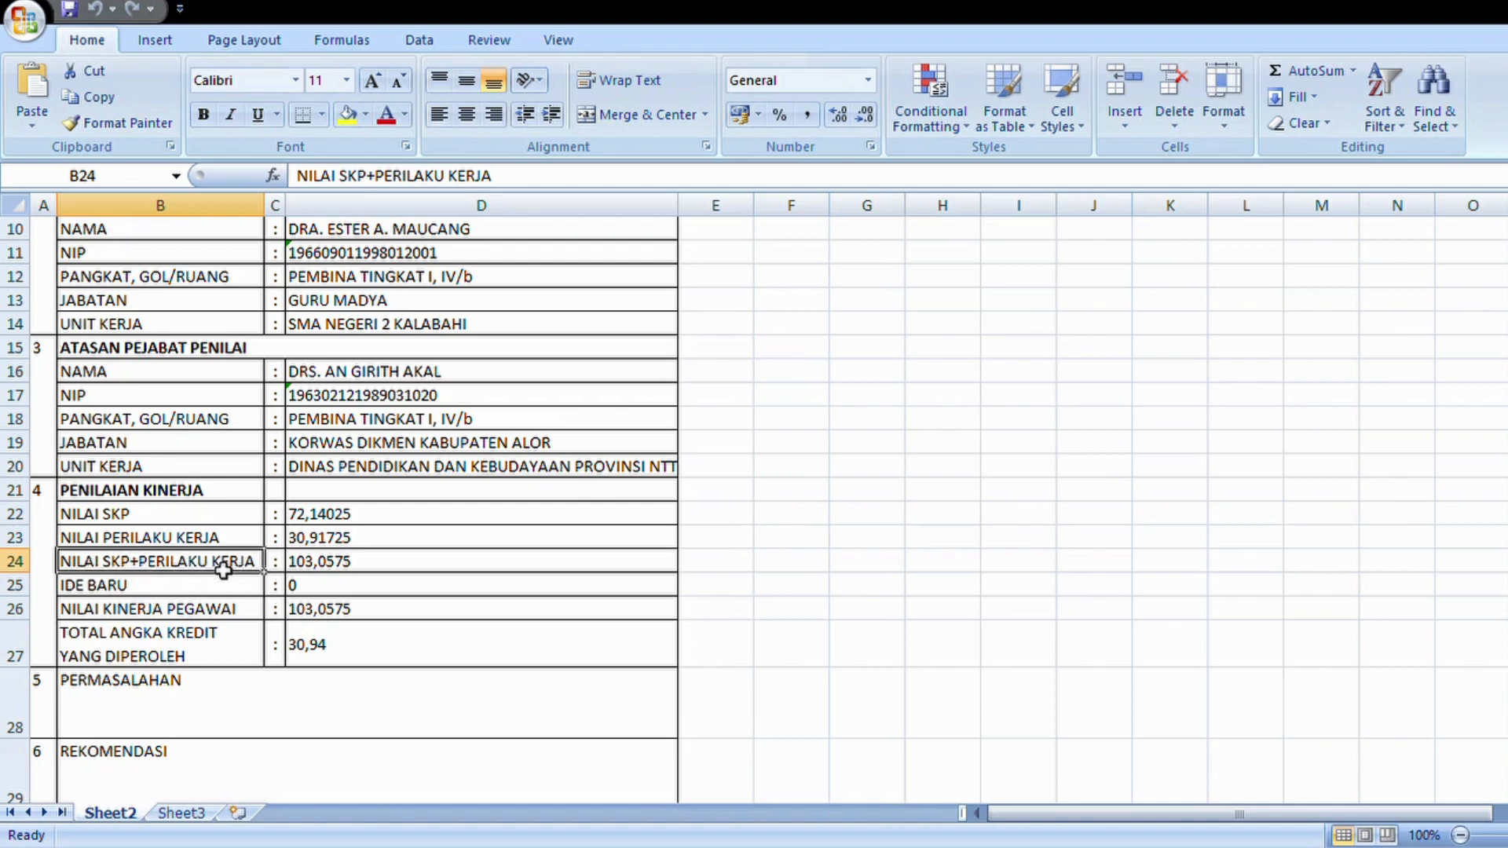
pyautogui.click(322, 563)
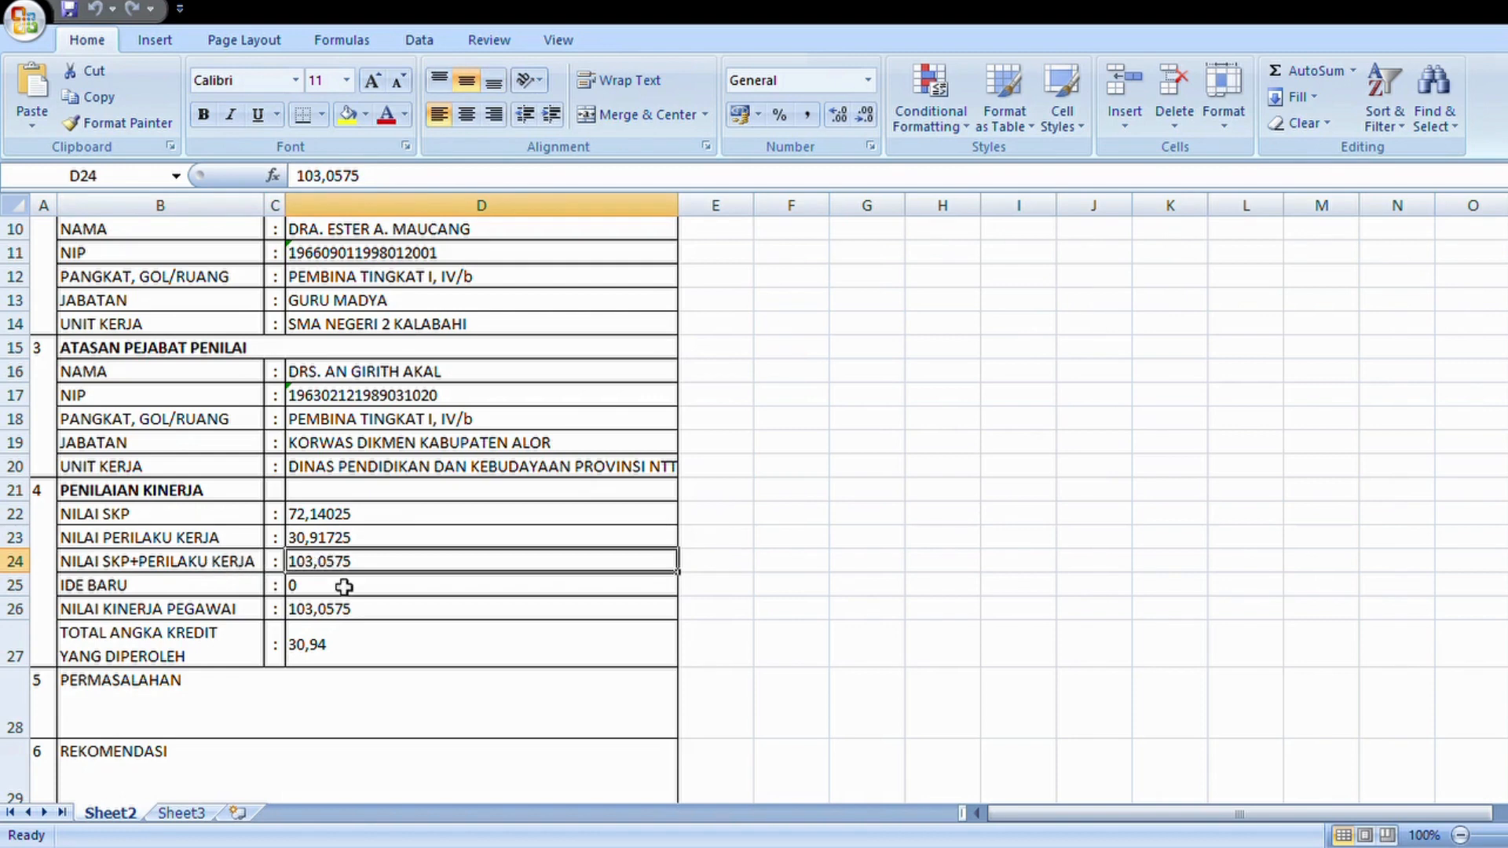
pyautogui.click(210, 569)
pyautogui.click(364, 567)
pyautogui.click(185, 567)
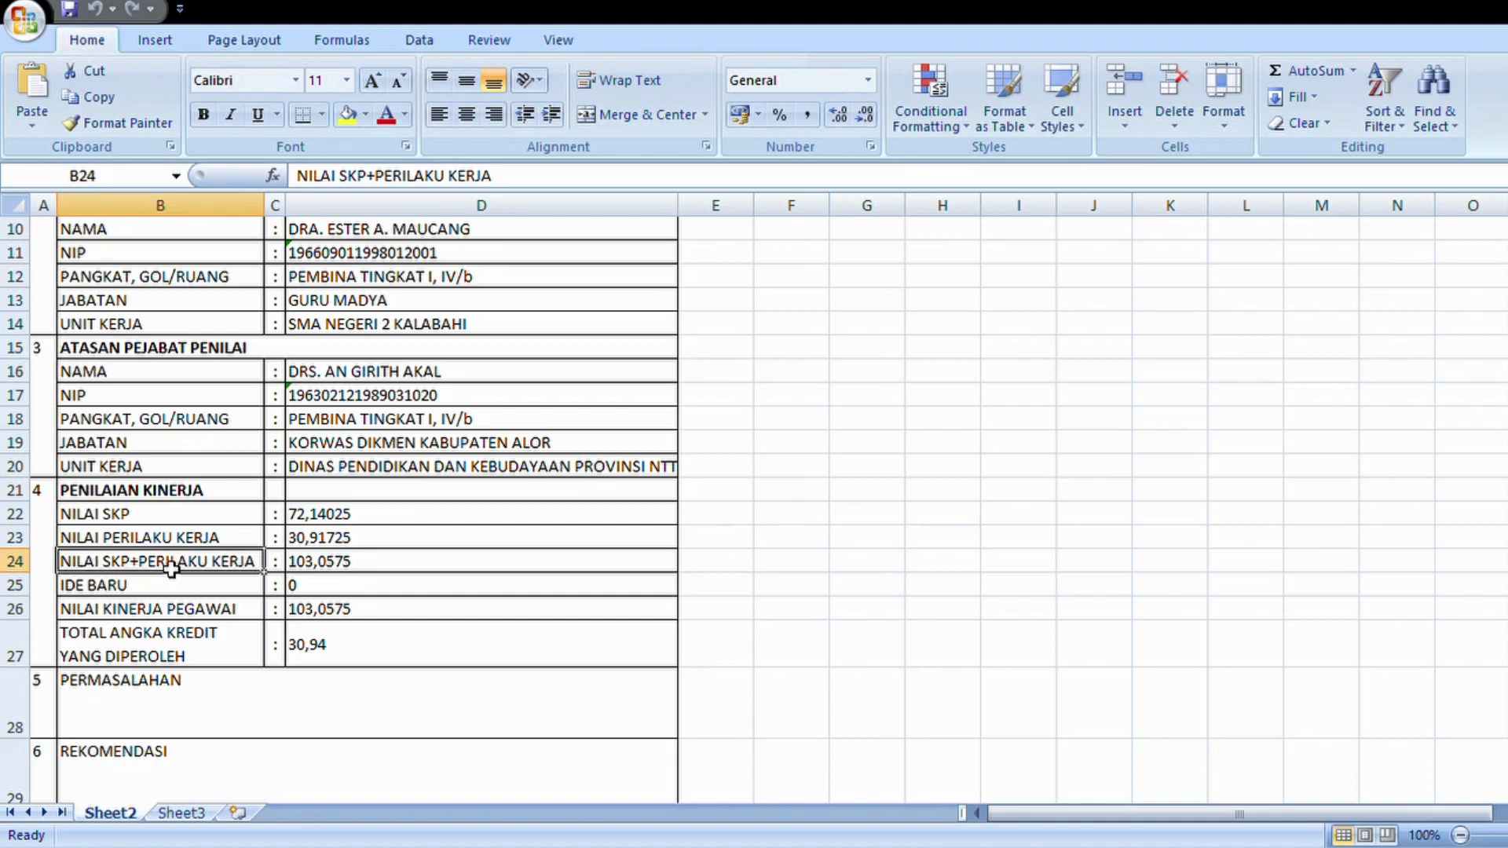
pyautogui.click(345, 571)
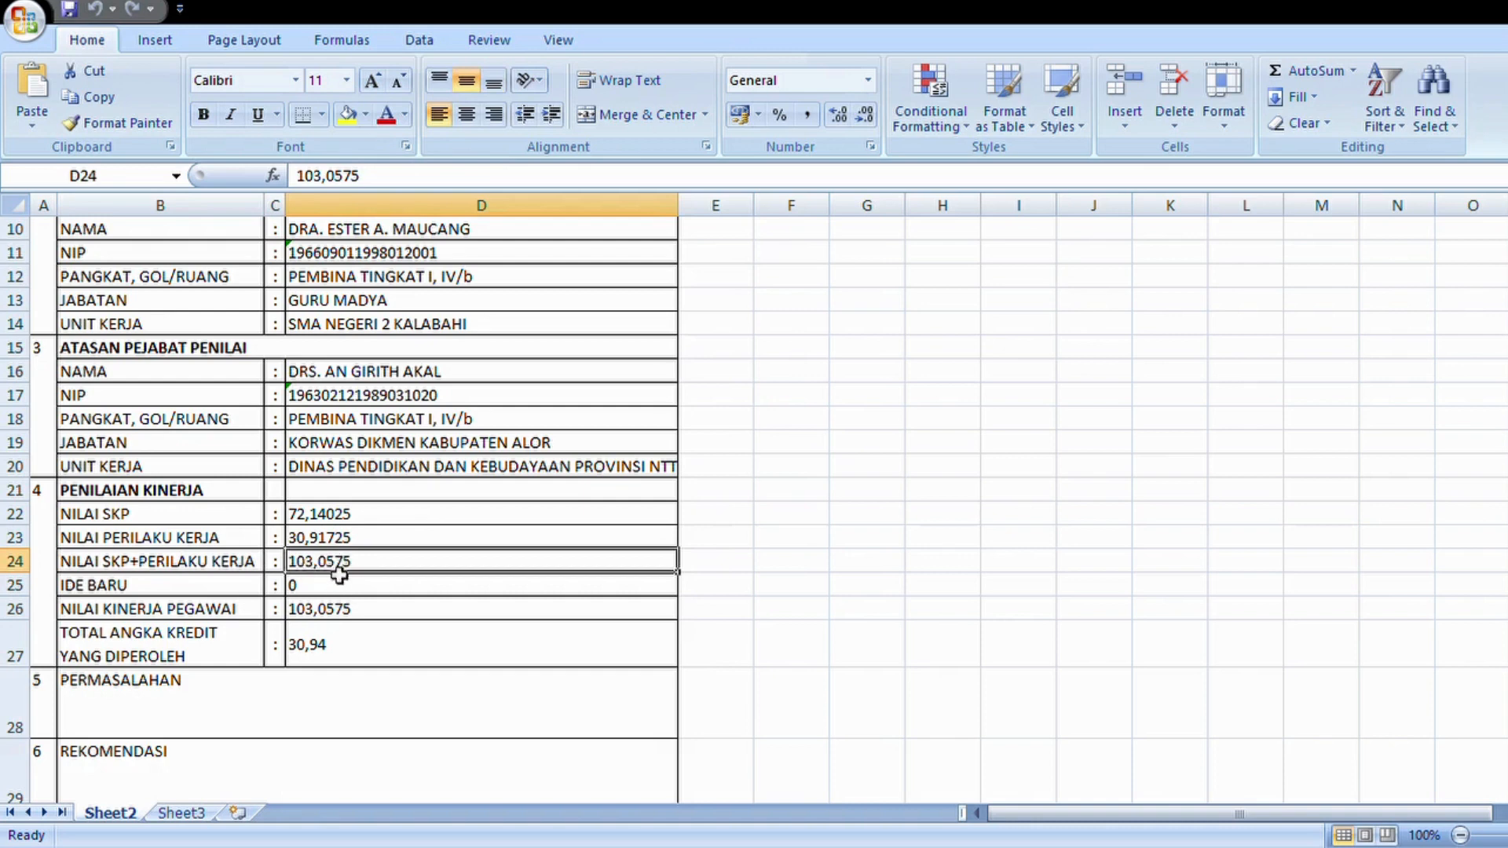
pyautogui.click(85, 564)
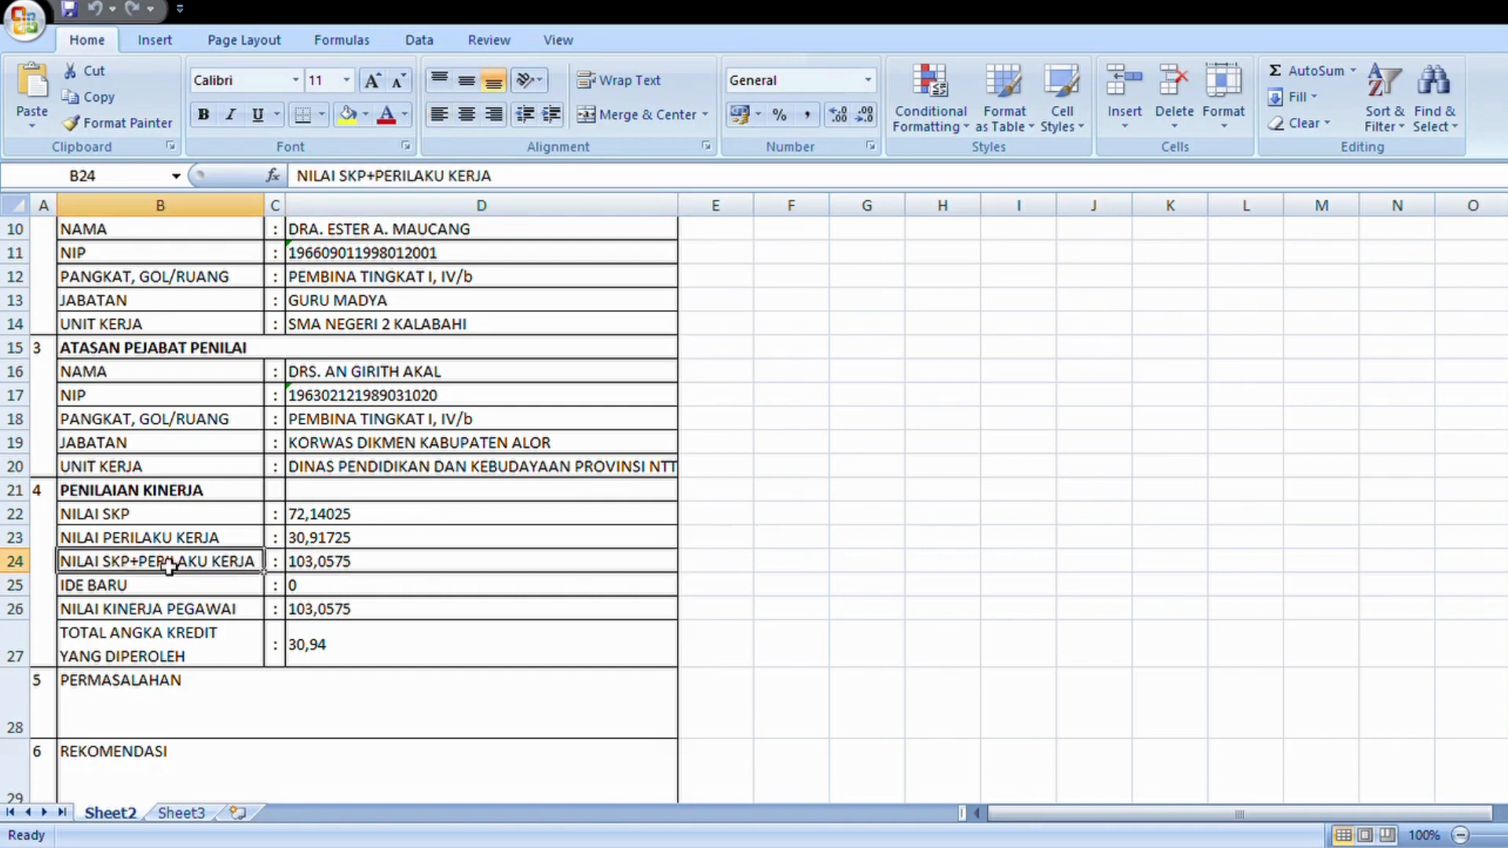
pyautogui.click(330, 564)
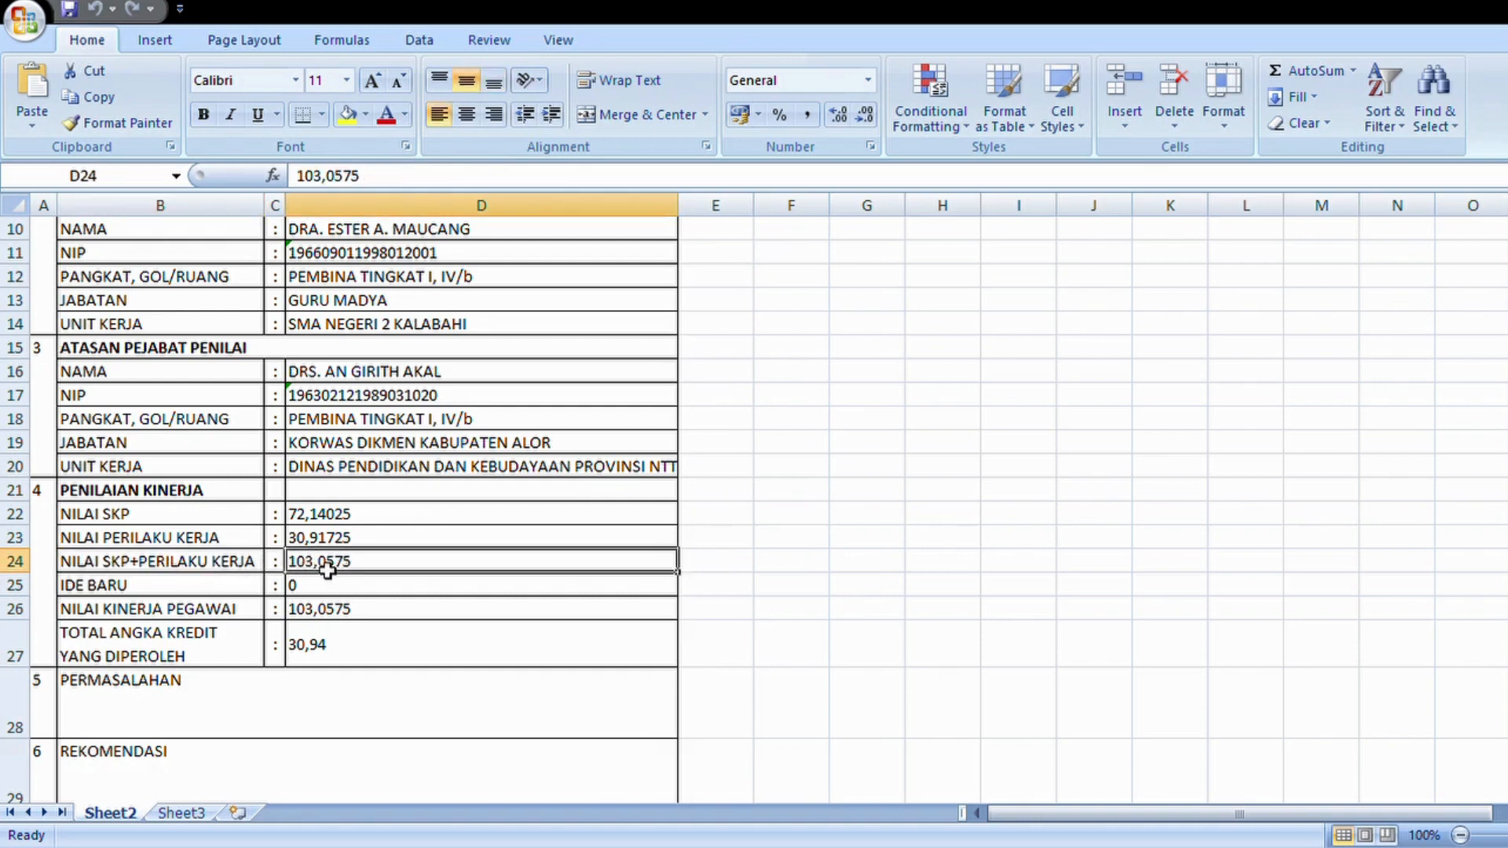
# - Inspect the formulas behind Nilai SKP in D22 and Nilai Perilaku Kerja in D23
pyautogui.click(154, 520)
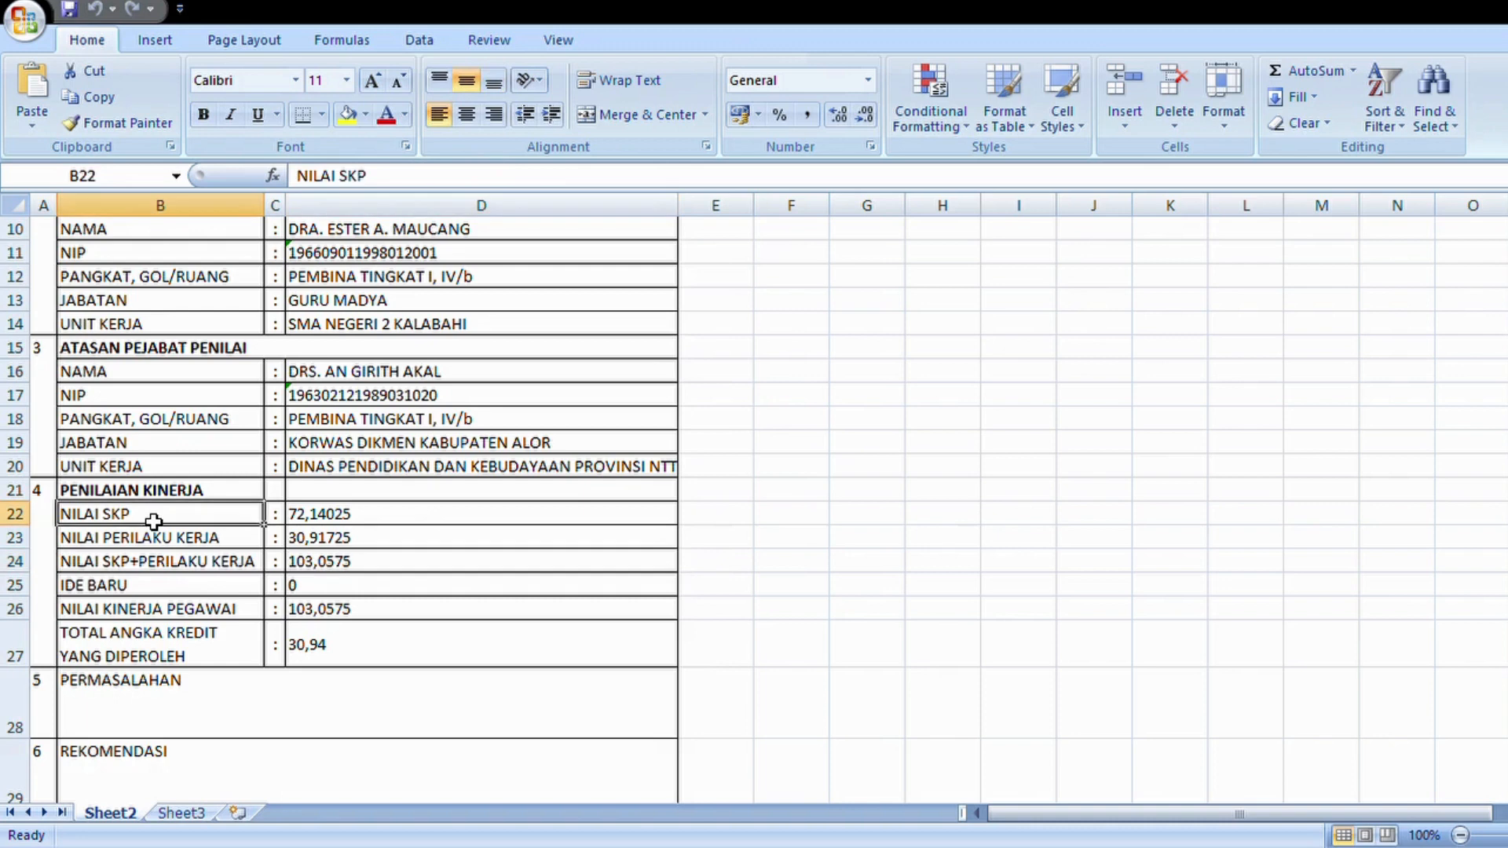
pyautogui.click(323, 517)
pyautogui.doubleClick(320, 515)
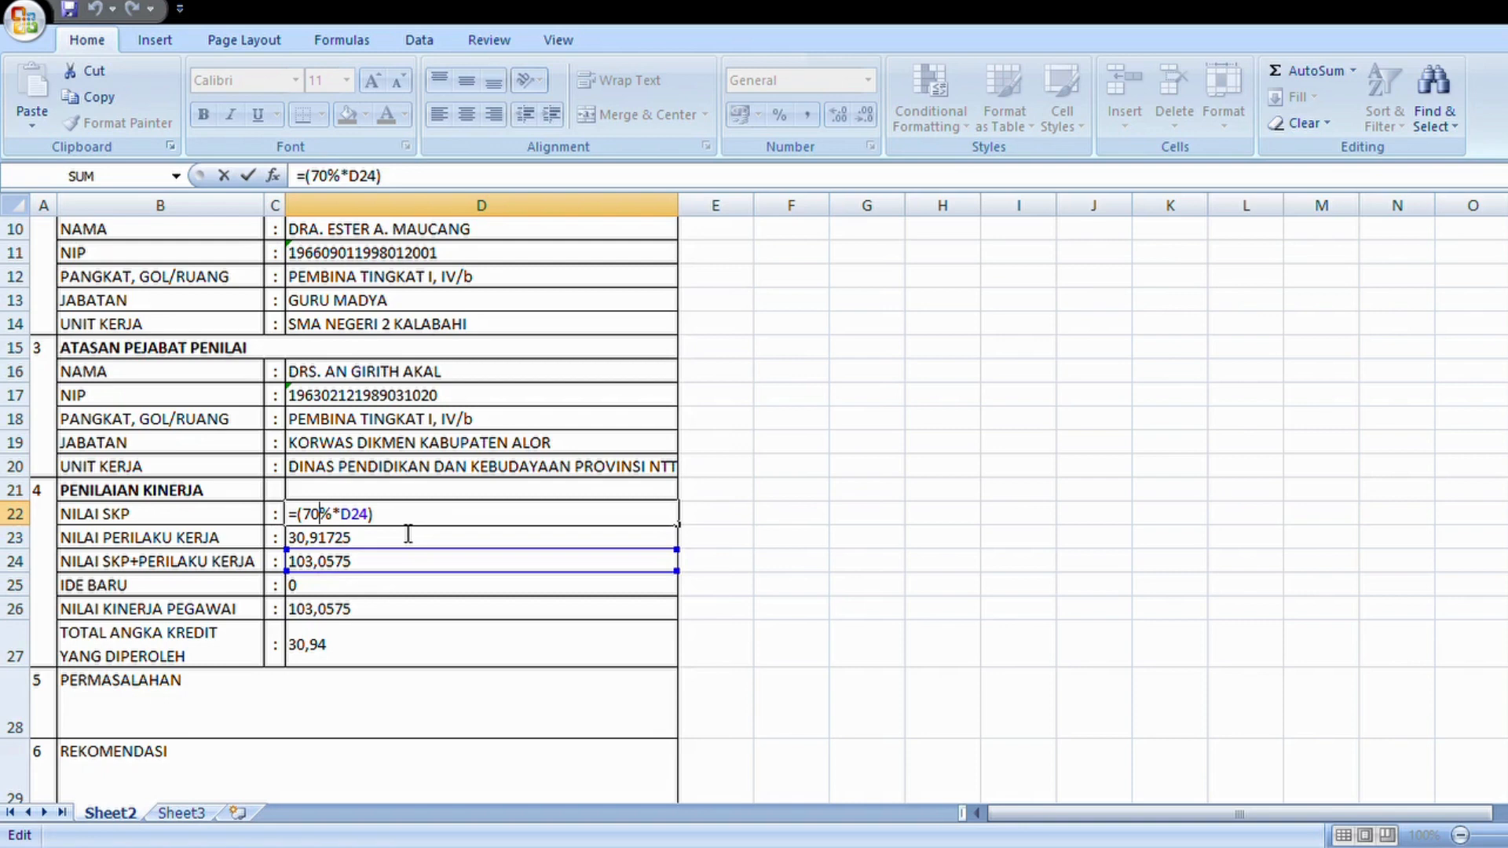
pyautogui.press('Return')
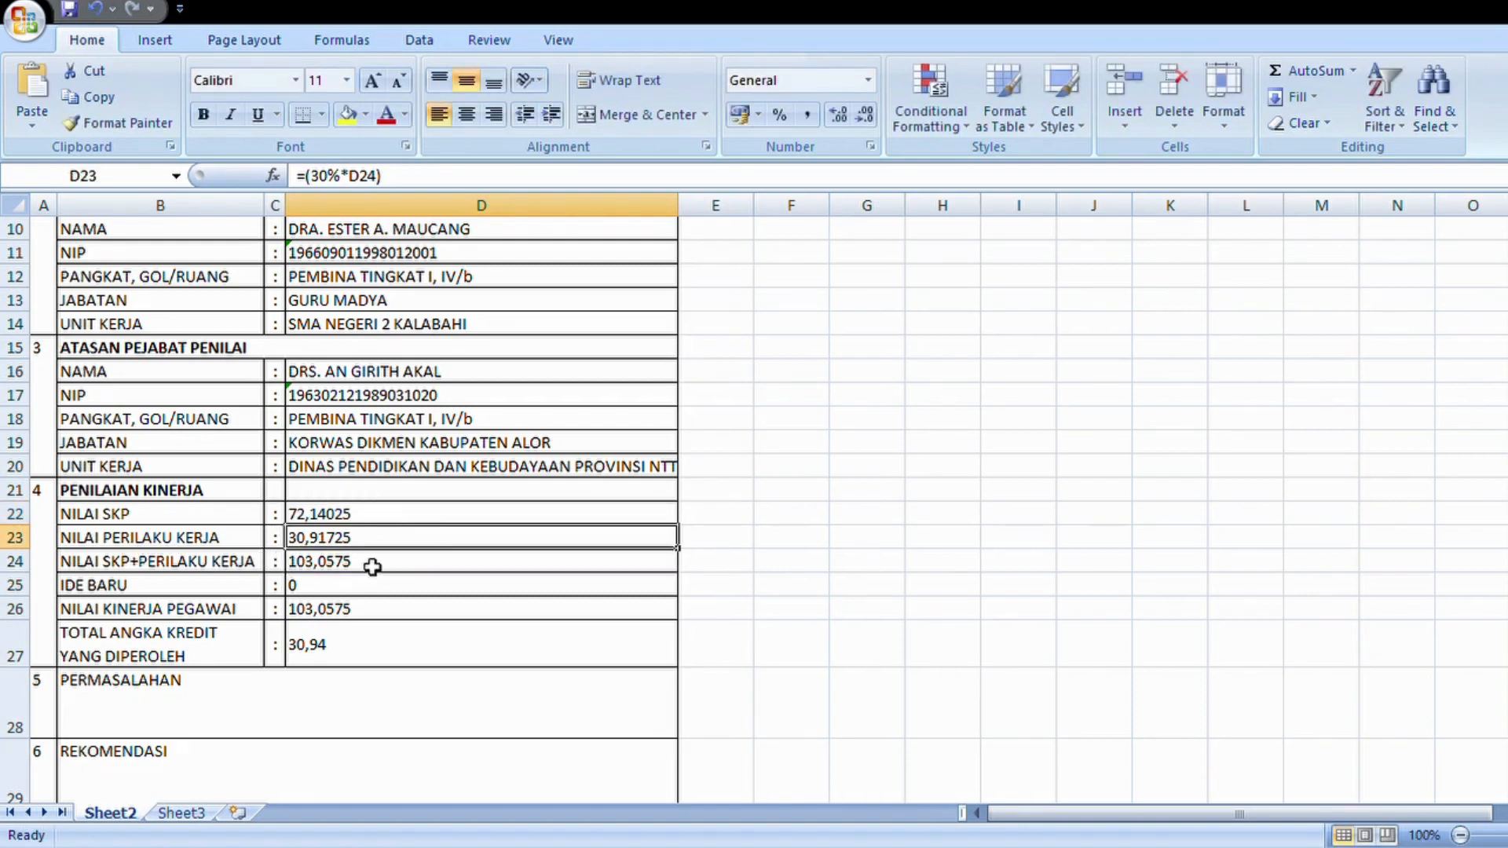
pyautogui.doubleClick(322, 538)
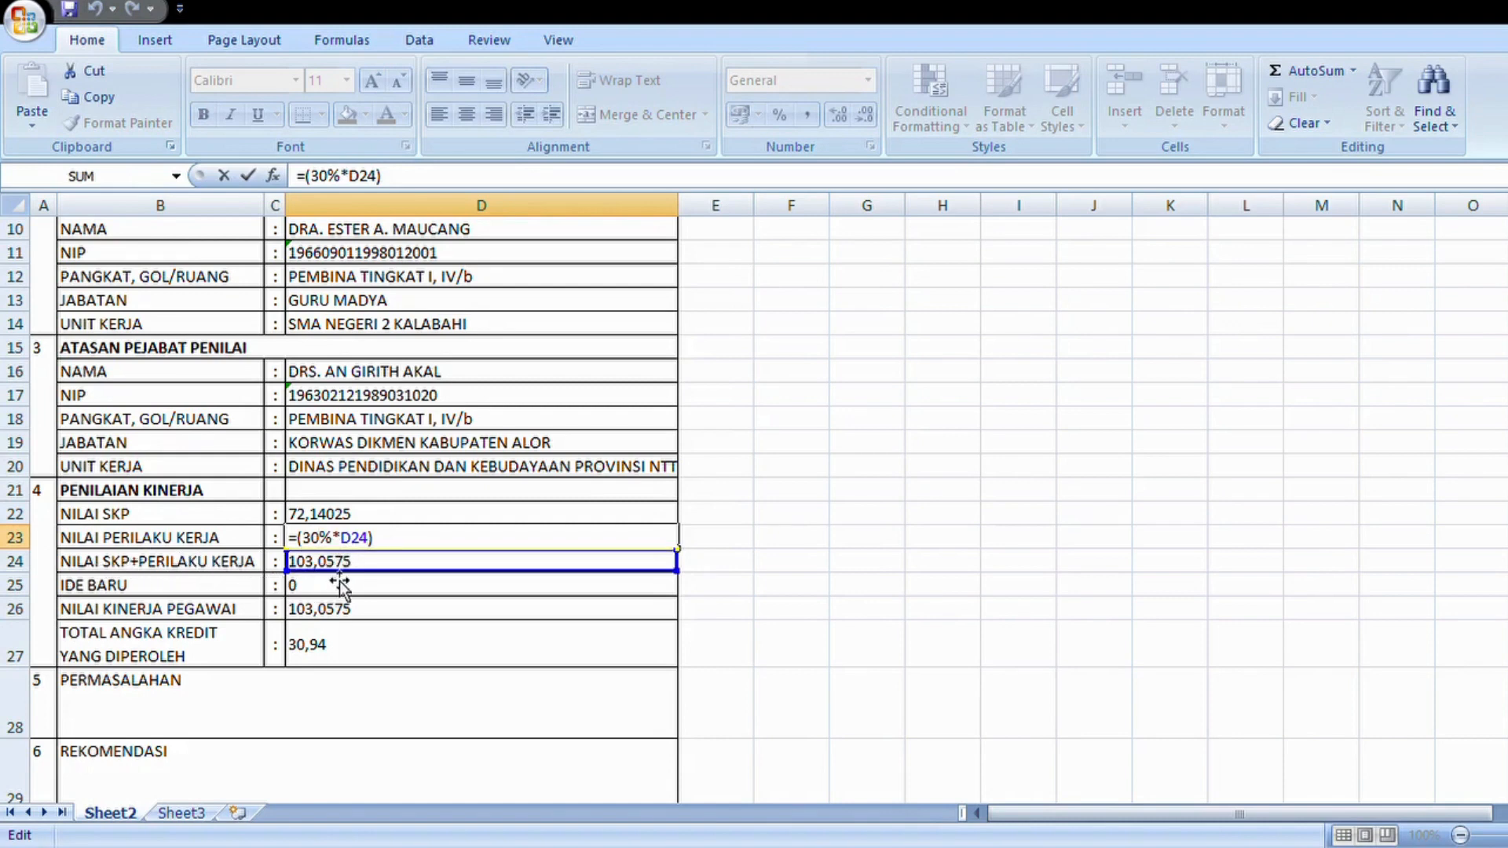
pyautogui.press('Return')
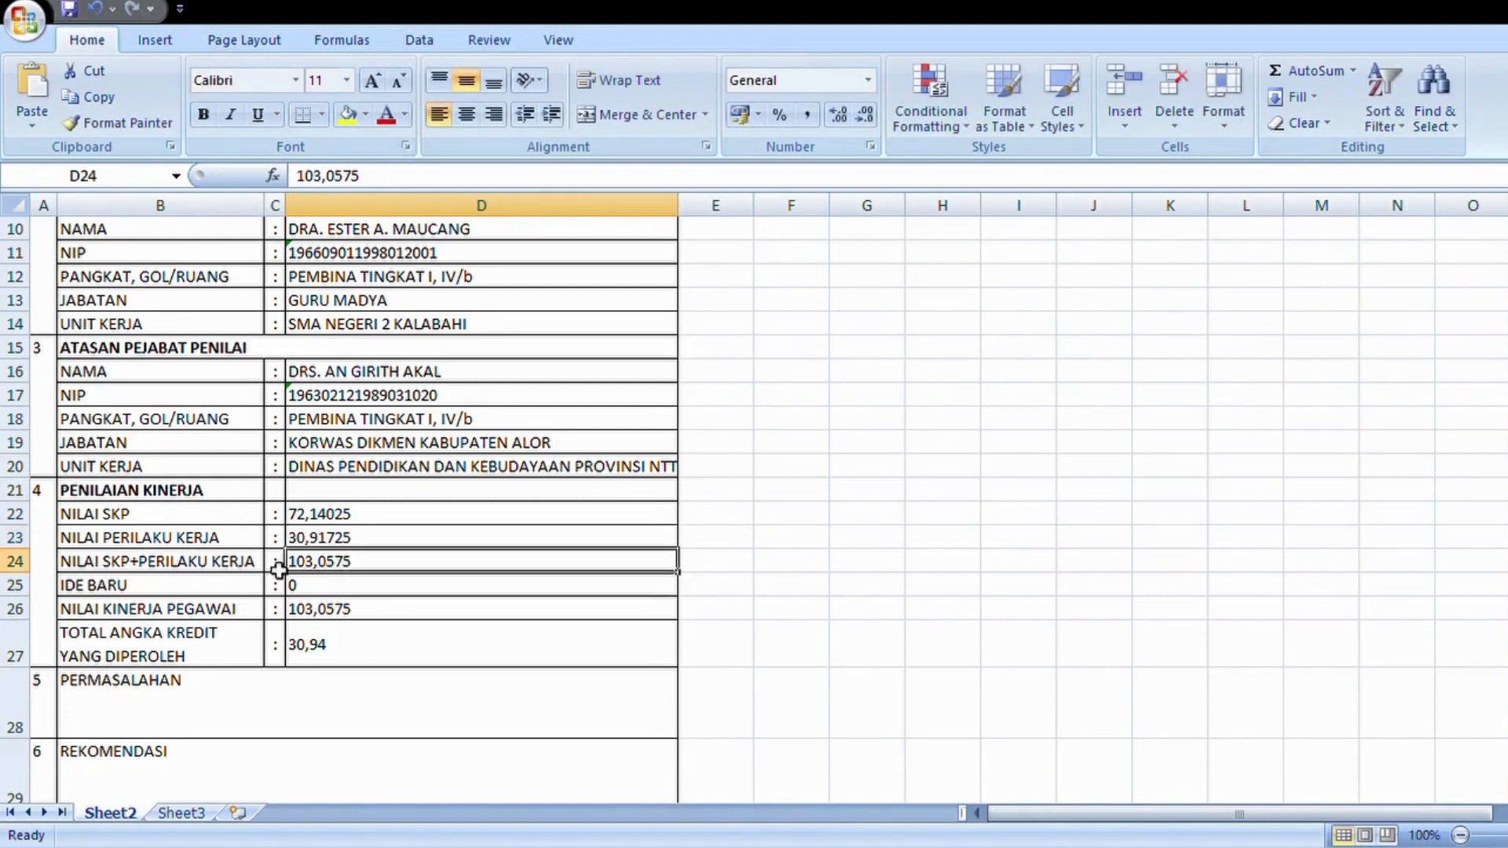
# - Review the Ide Baru, Nilai Kinerja Pegawai and Total Angka Kredit yang Diperoleh rows, including the formula in D26
pyautogui.click(133, 587)
pyautogui.click(332, 592)
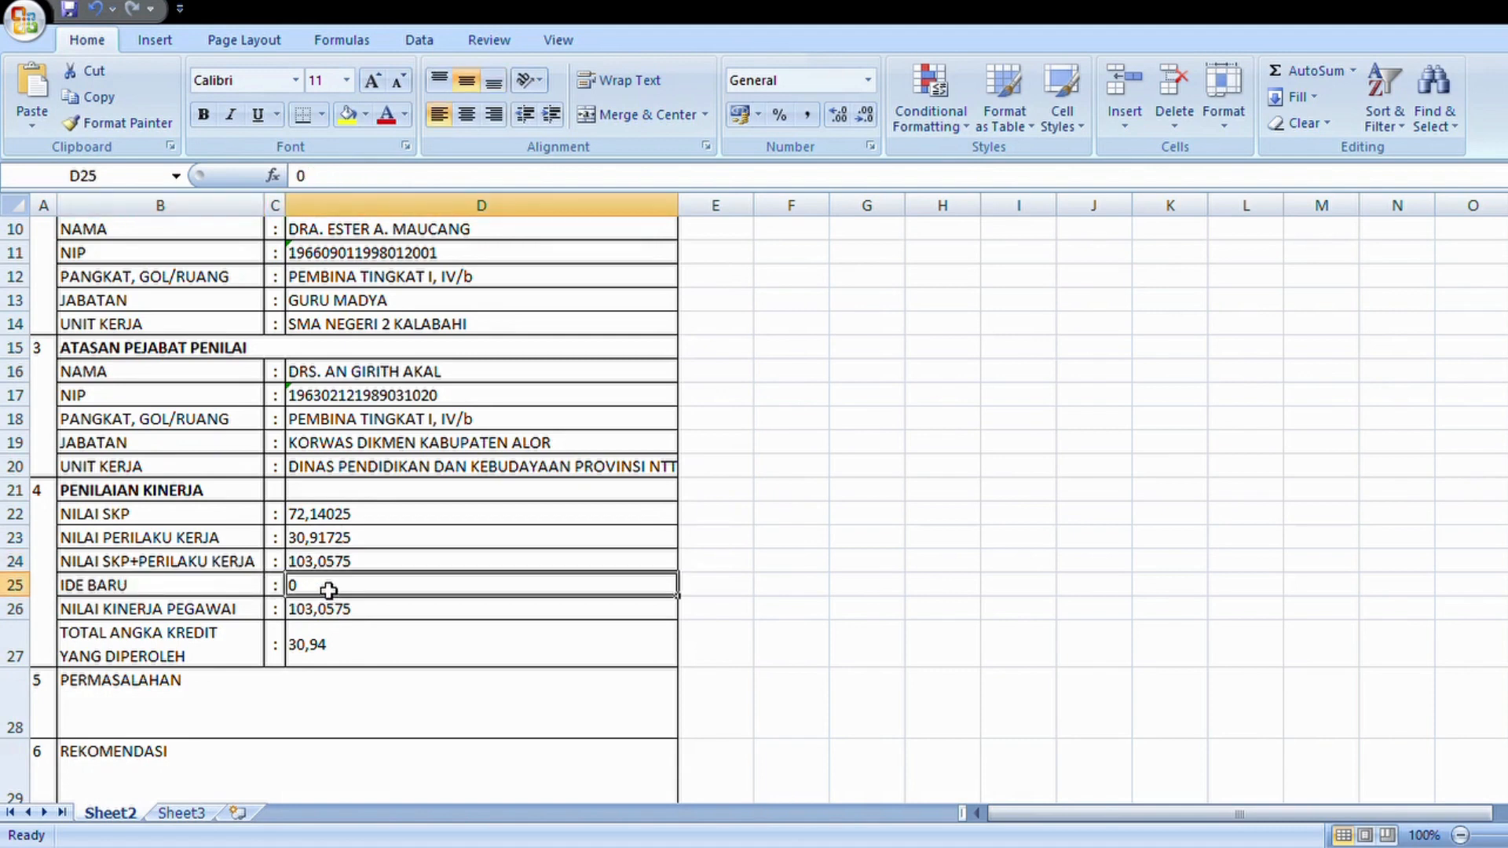
pyautogui.click(206, 595)
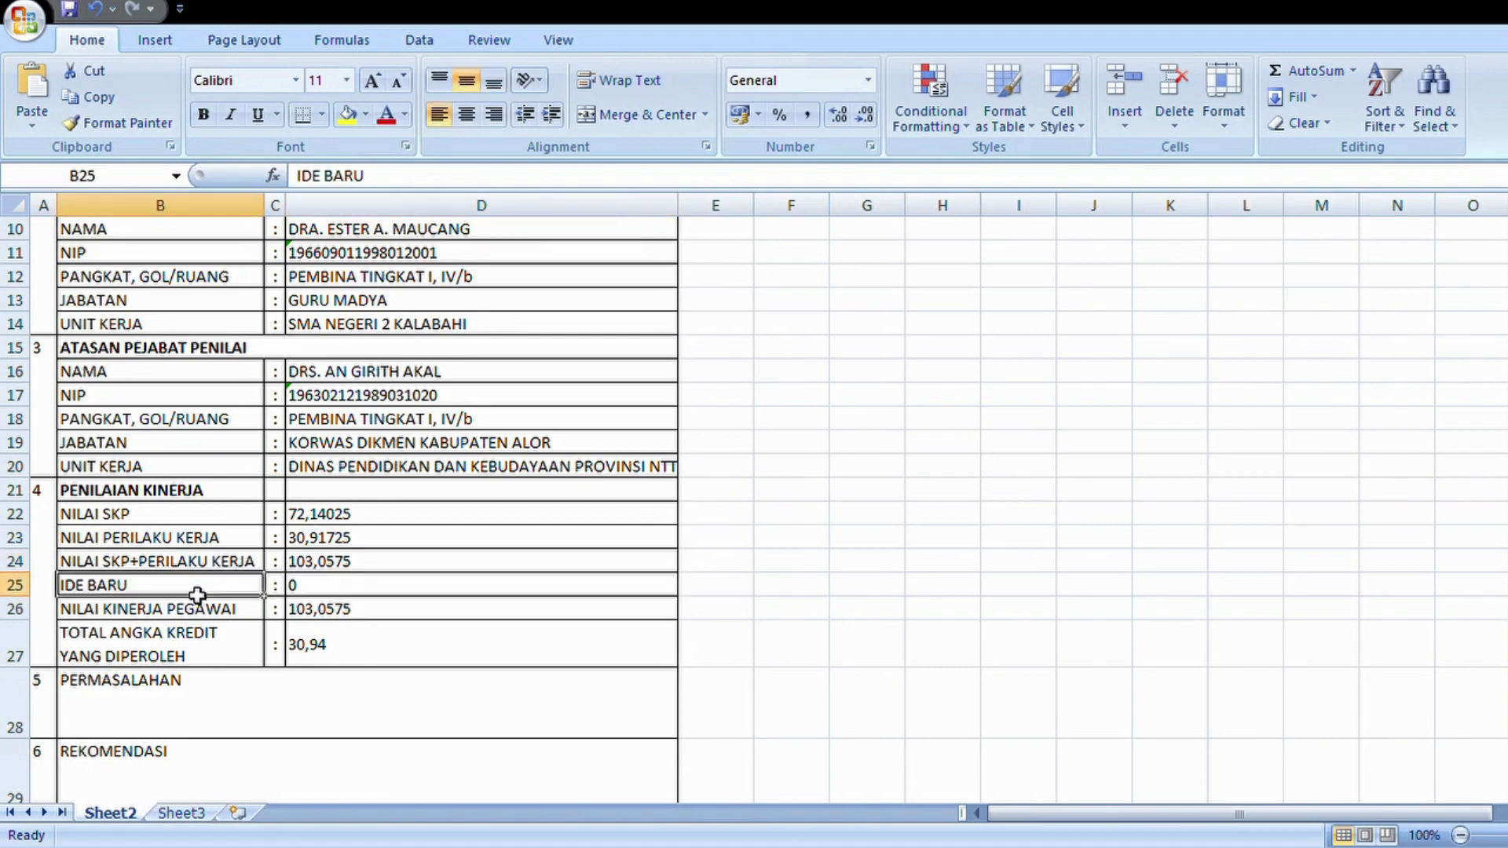
pyautogui.click(298, 596)
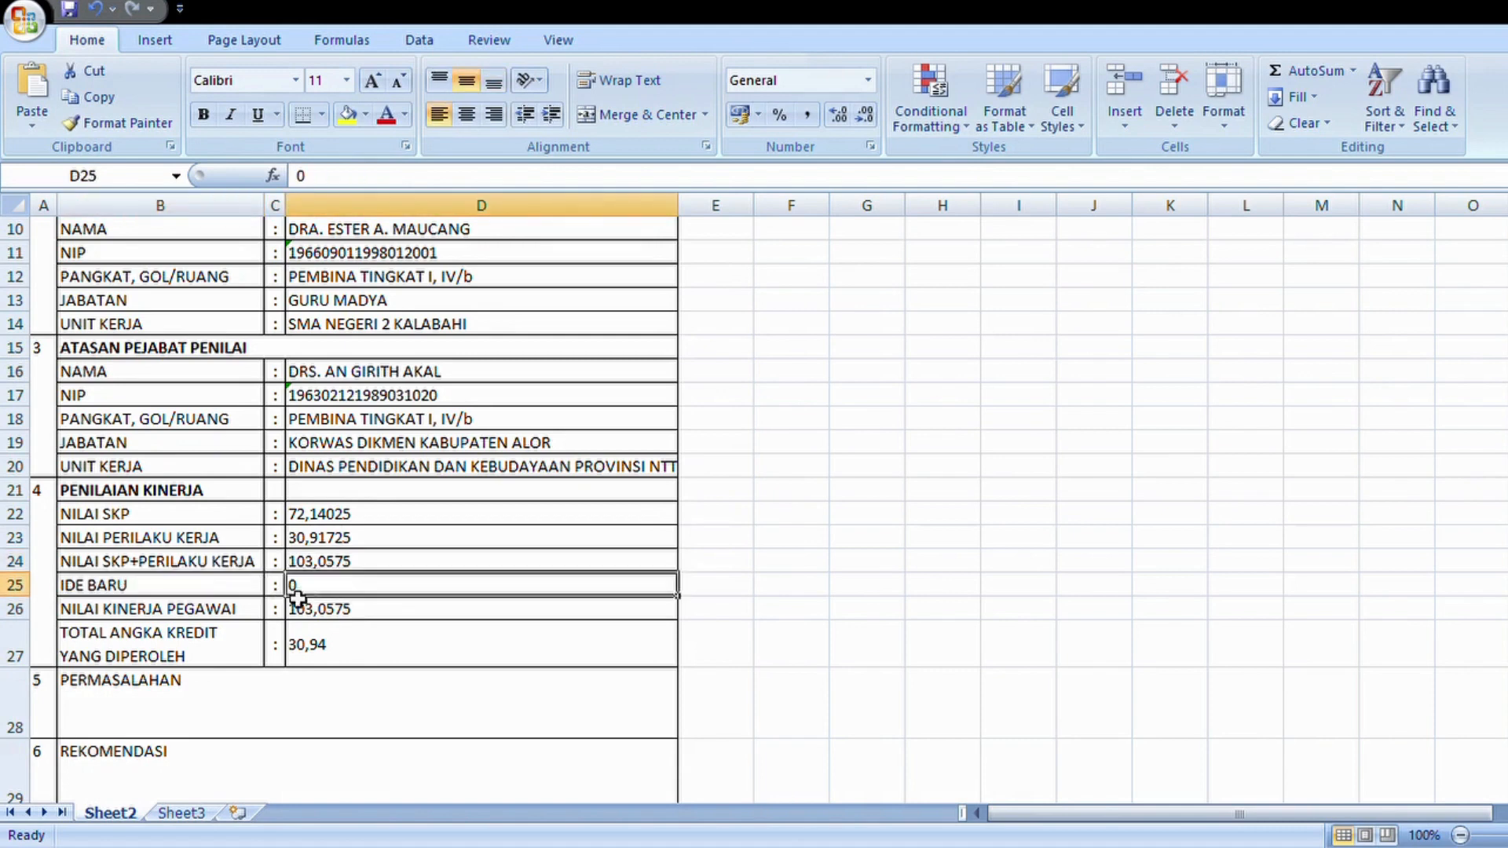
pyautogui.click(147, 612)
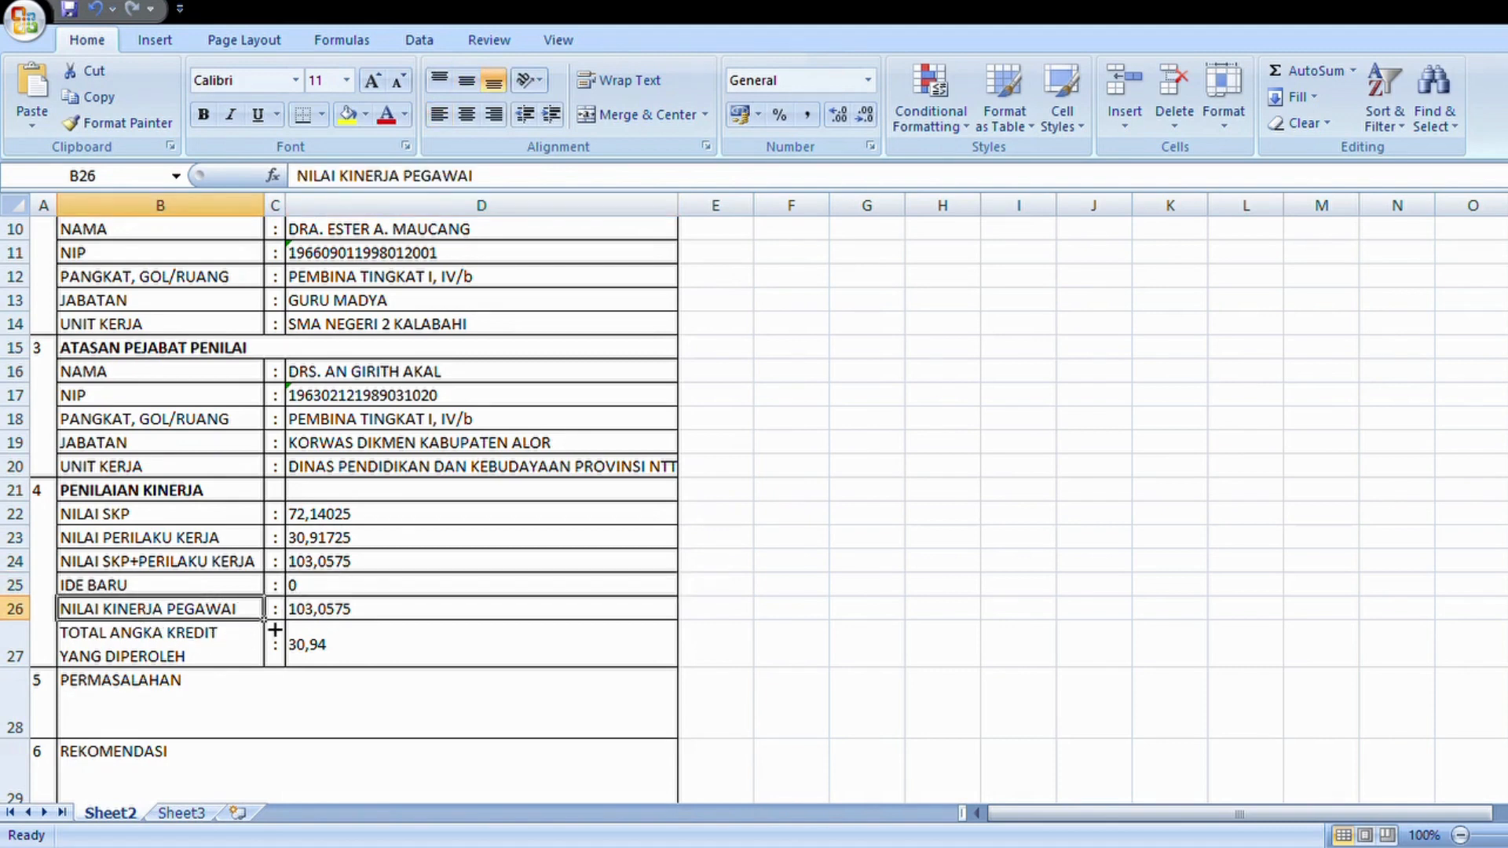
pyautogui.click(323, 569)
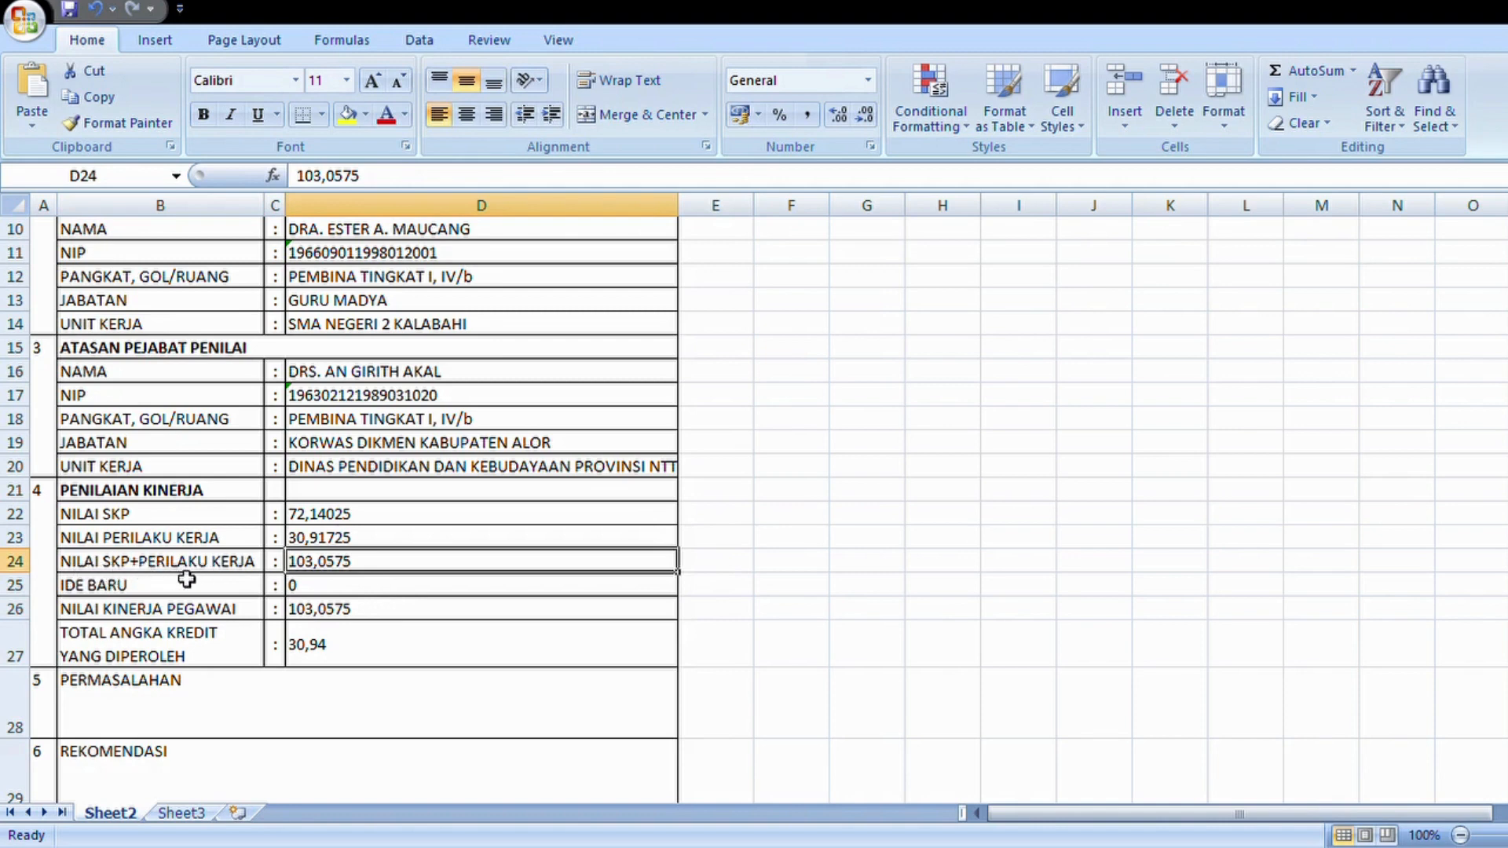
pyautogui.click(344, 613)
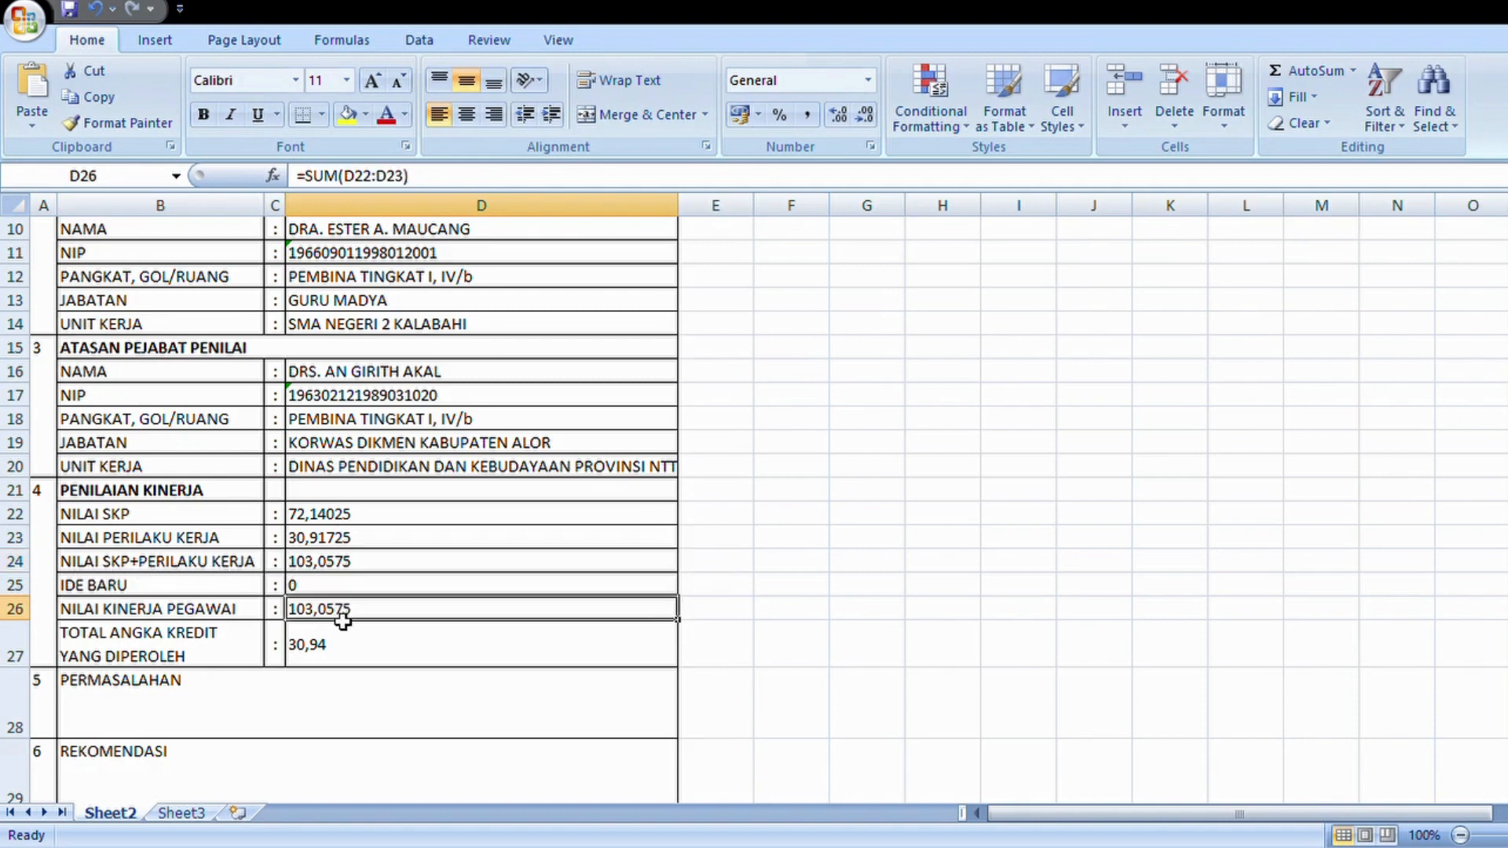
pyautogui.click(168, 661)
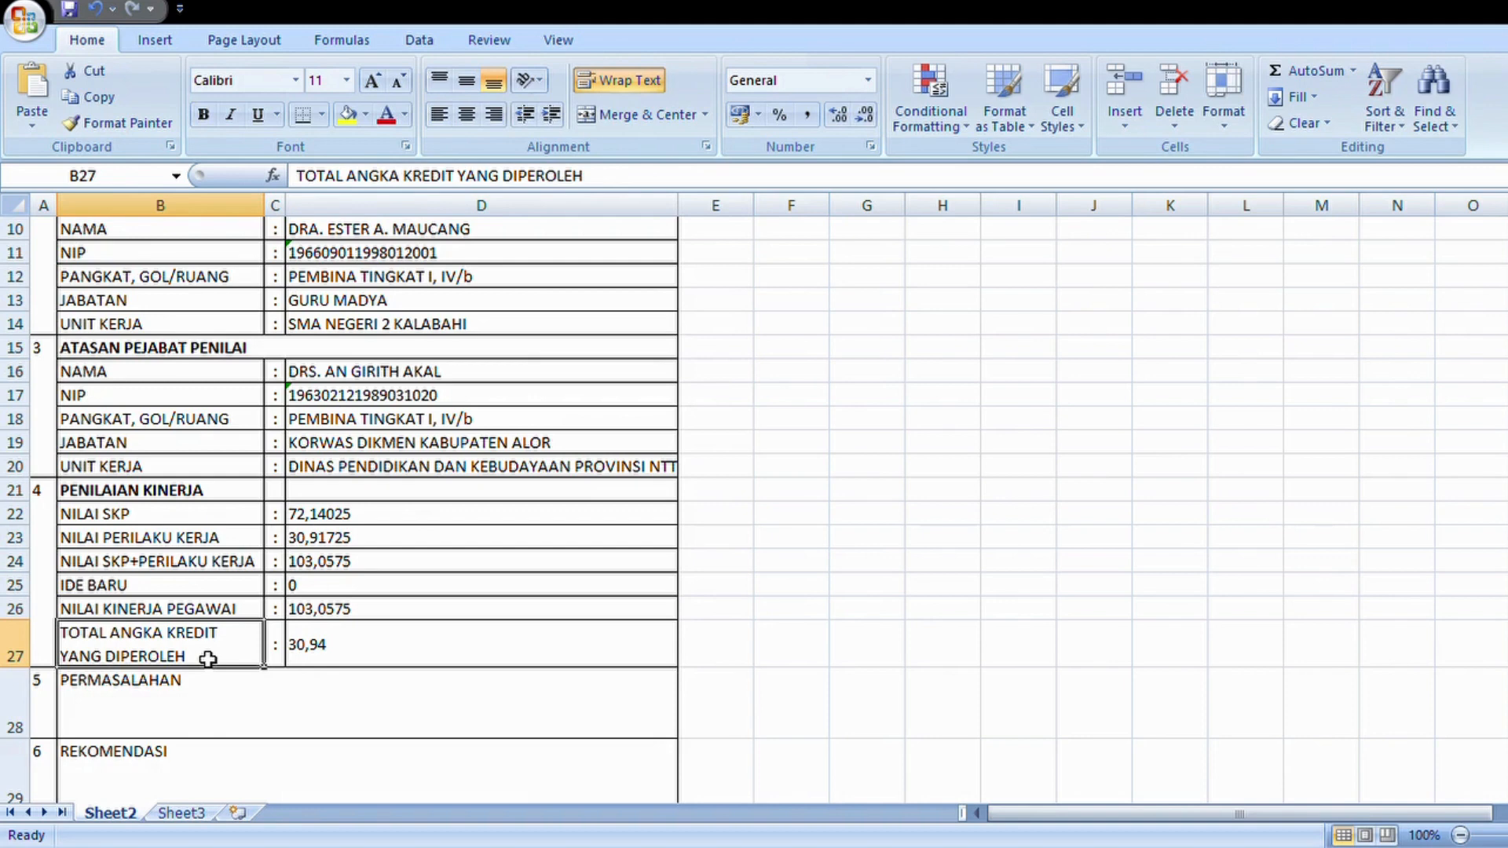
pyautogui.click(335, 649)
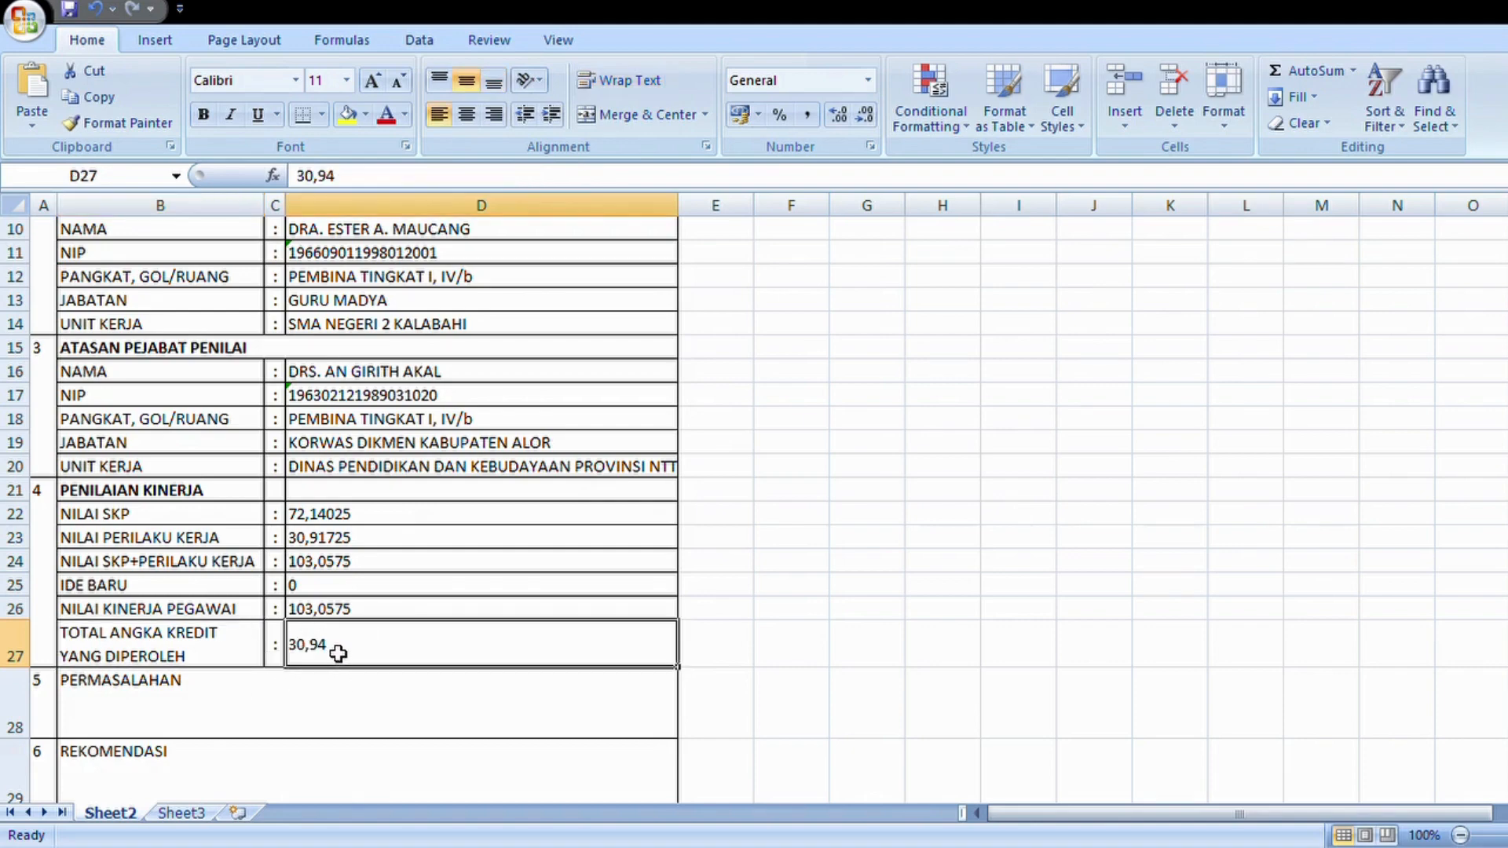
# - Review the Permasalahan, Rekomendasi and Keberatan sections of the report in rows 28 to 30
pyautogui.scroll(-1, 334, 651)
pyautogui.scroll(-1, 334, 651)
pyautogui.click(79, 566)
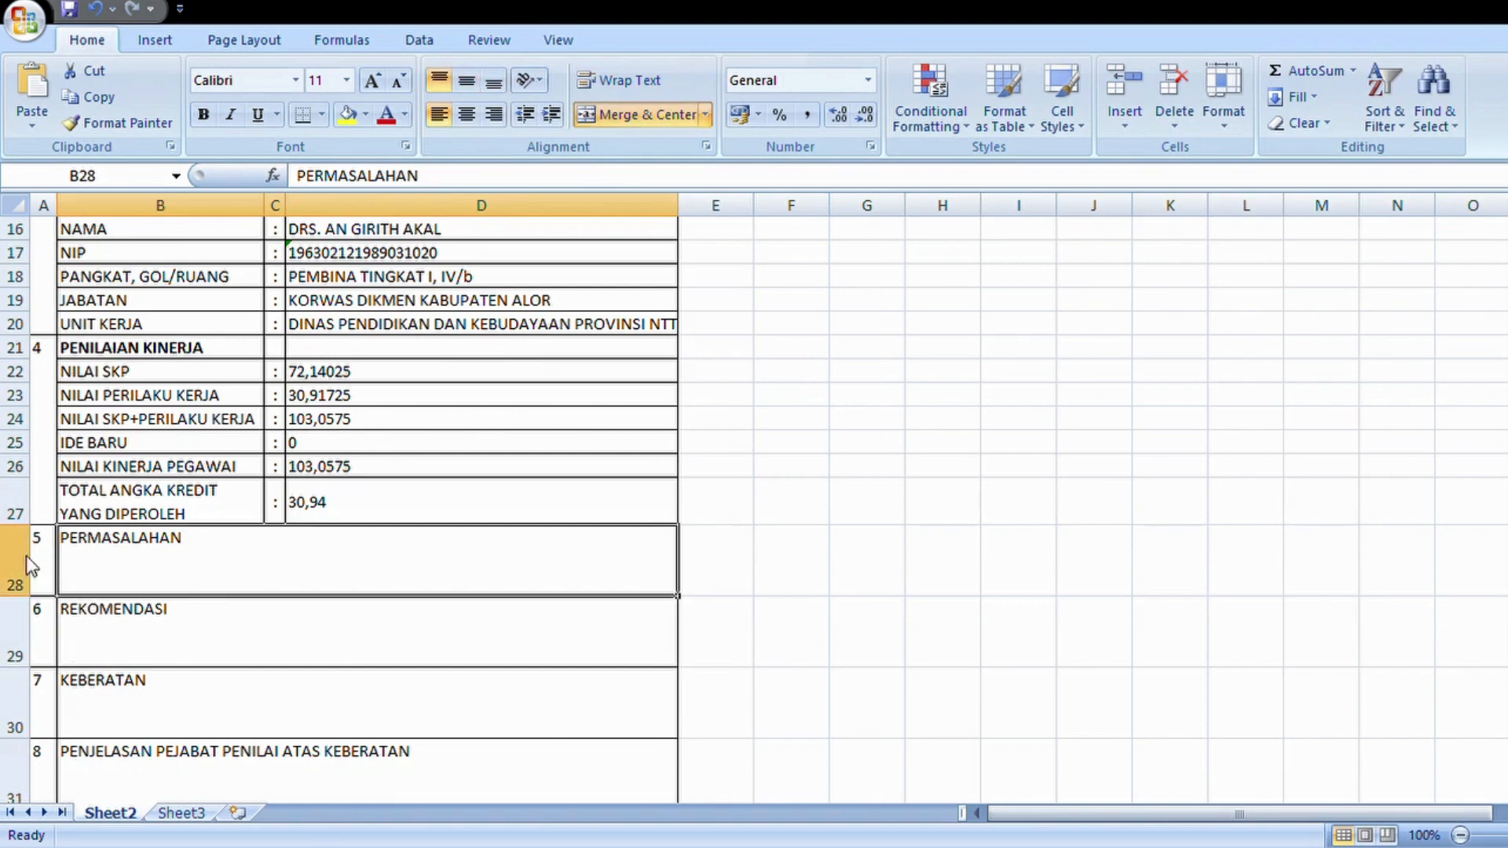
pyautogui.click(49, 629)
pyautogui.click(111, 630)
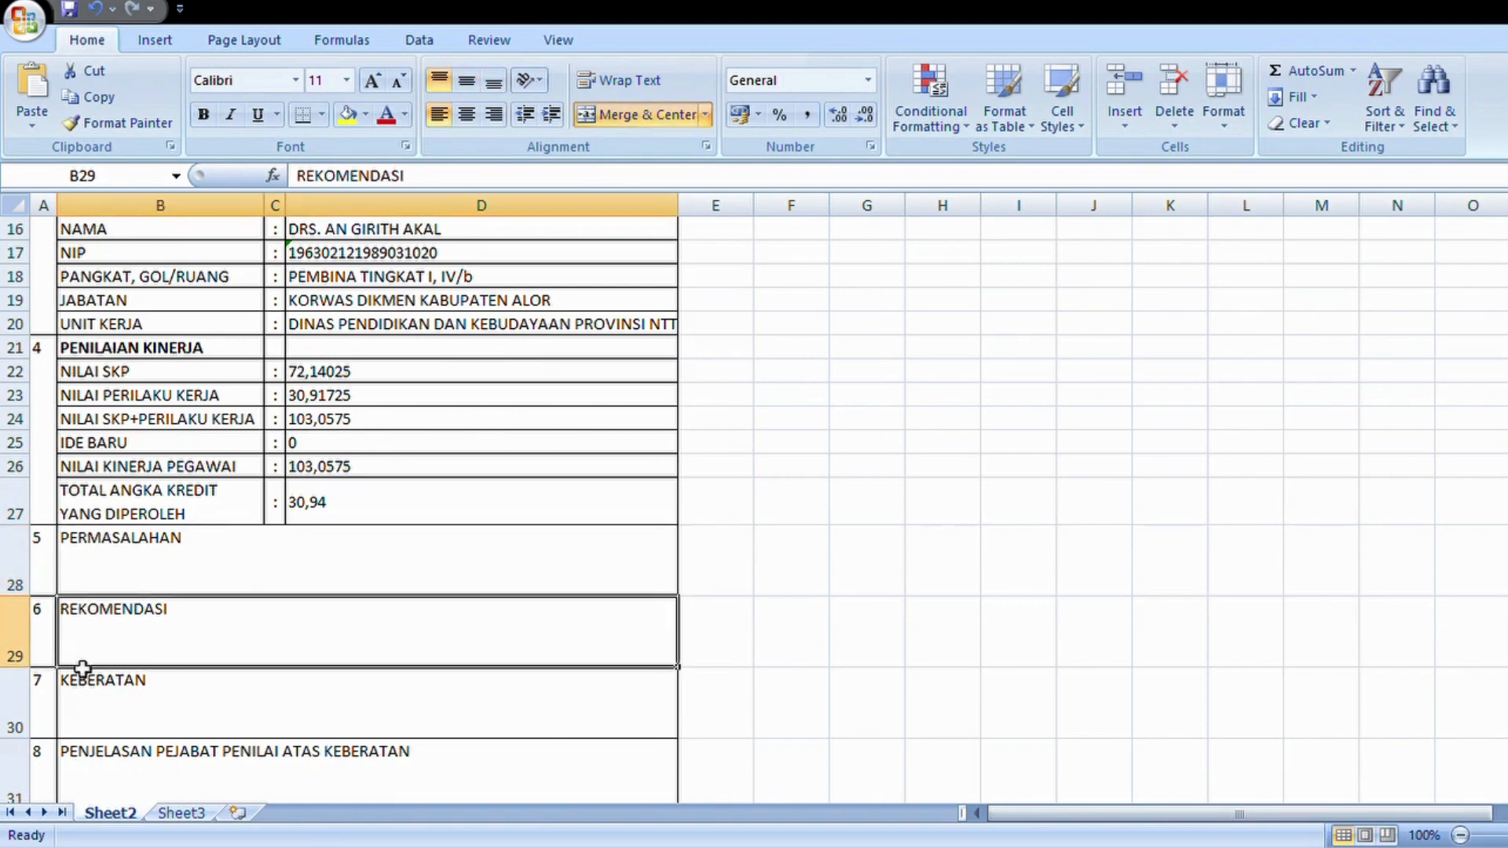
pyautogui.click(88, 704)
pyautogui.scroll(-1, 190, 694)
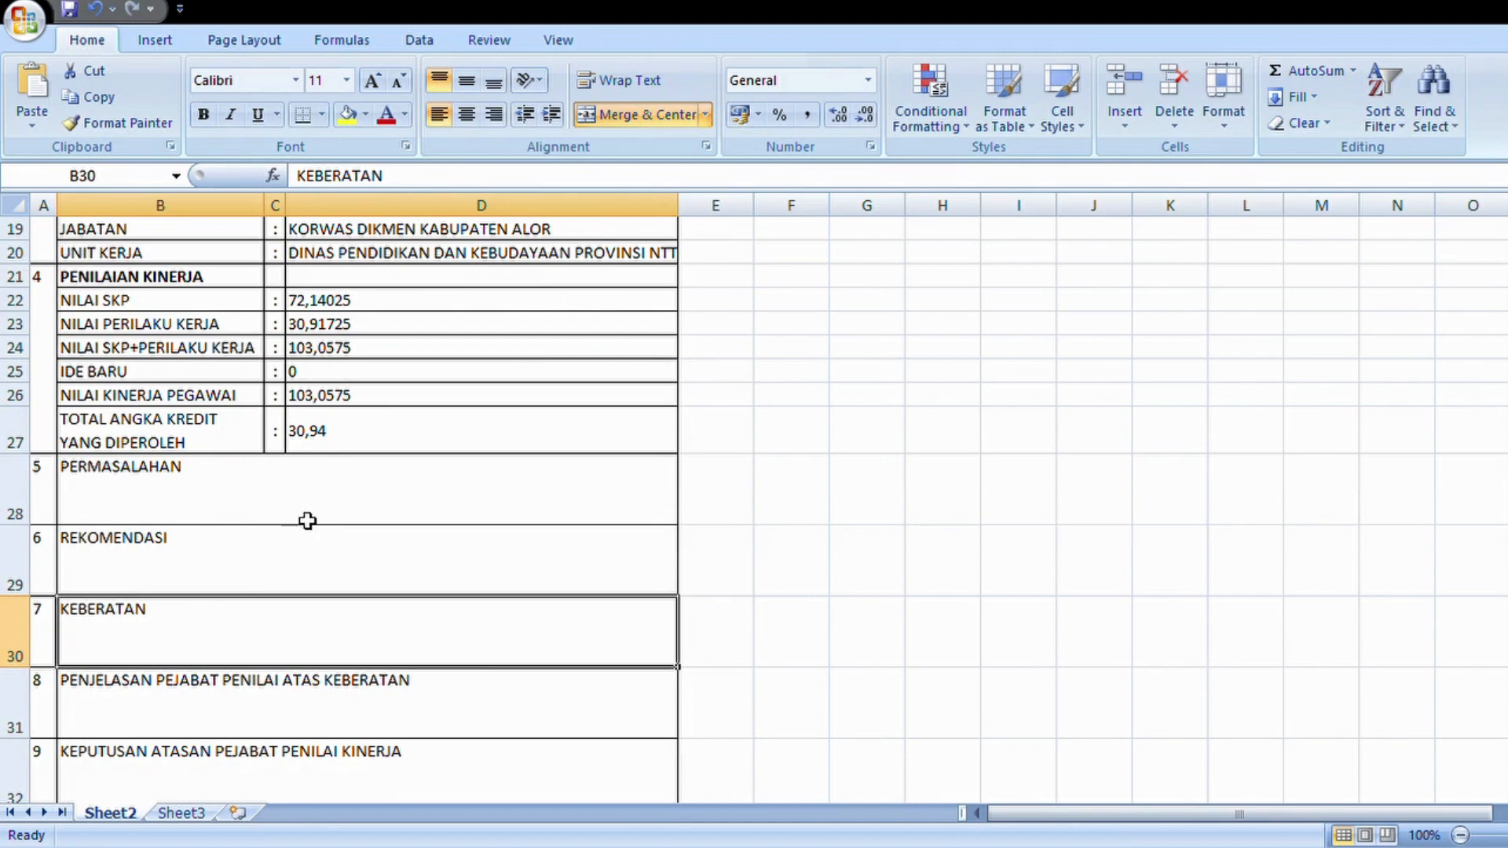
pyautogui.click(208, 552)
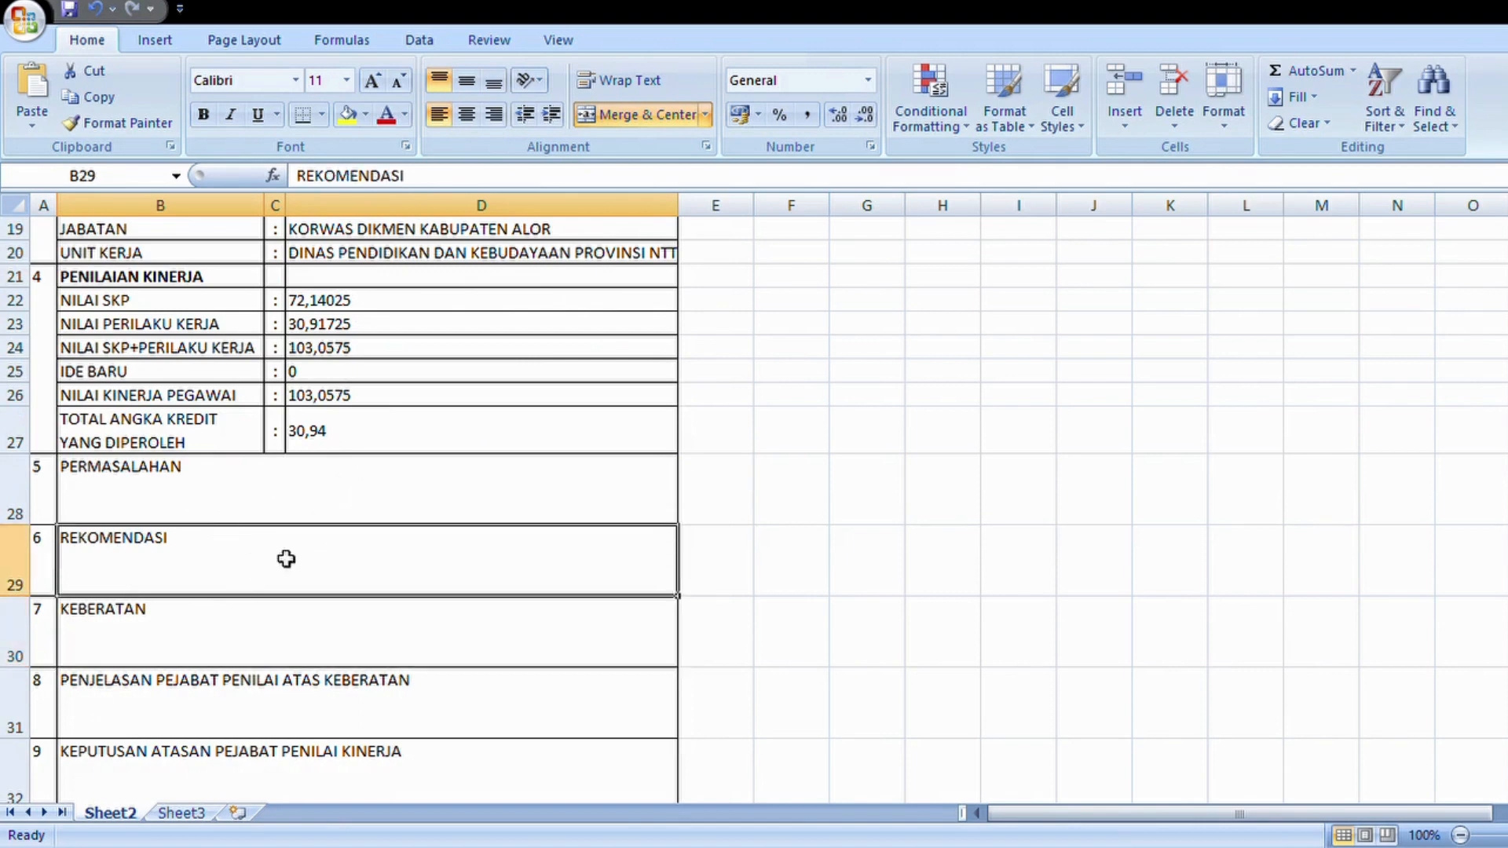
pyautogui.click(229, 638)
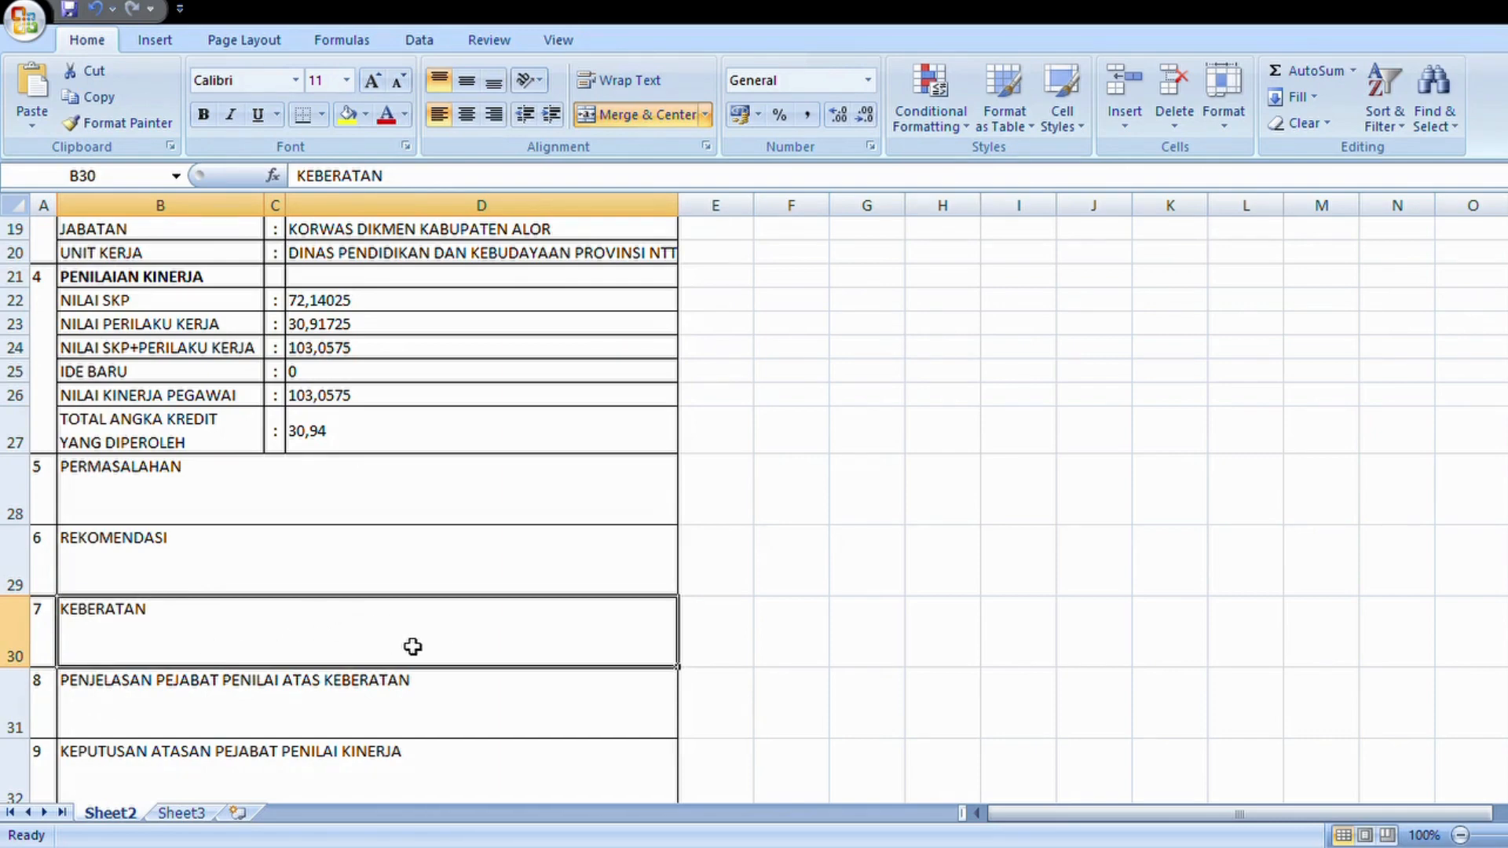
# - Review the last report sections and the dated signature blocks of the assessed employee, the assessing official and the assessor's superior
pyautogui.scroll(-1, 196, 676)
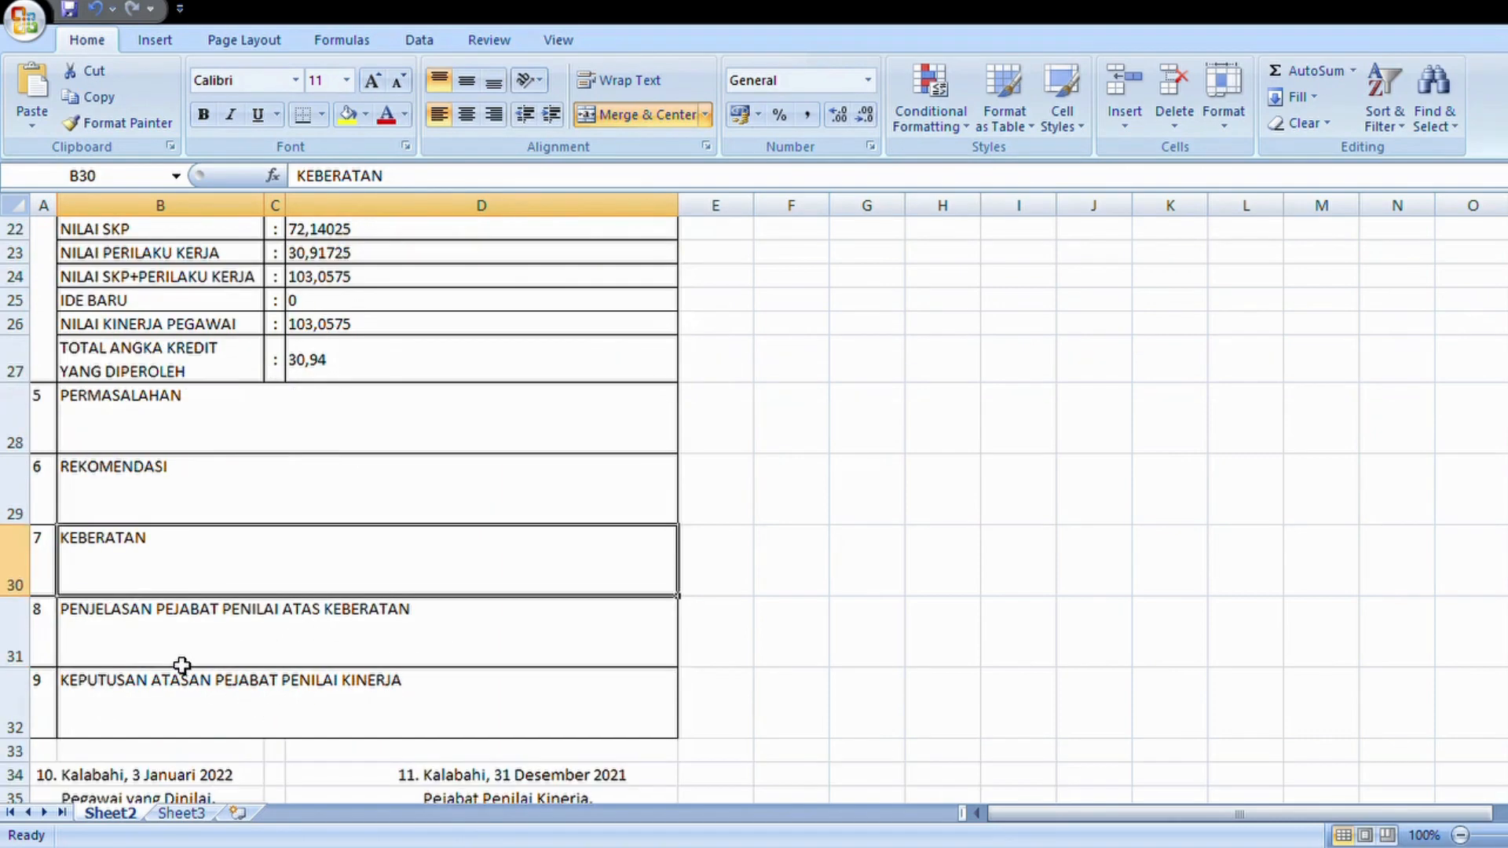
pyautogui.scroll(-3, 83, 609)
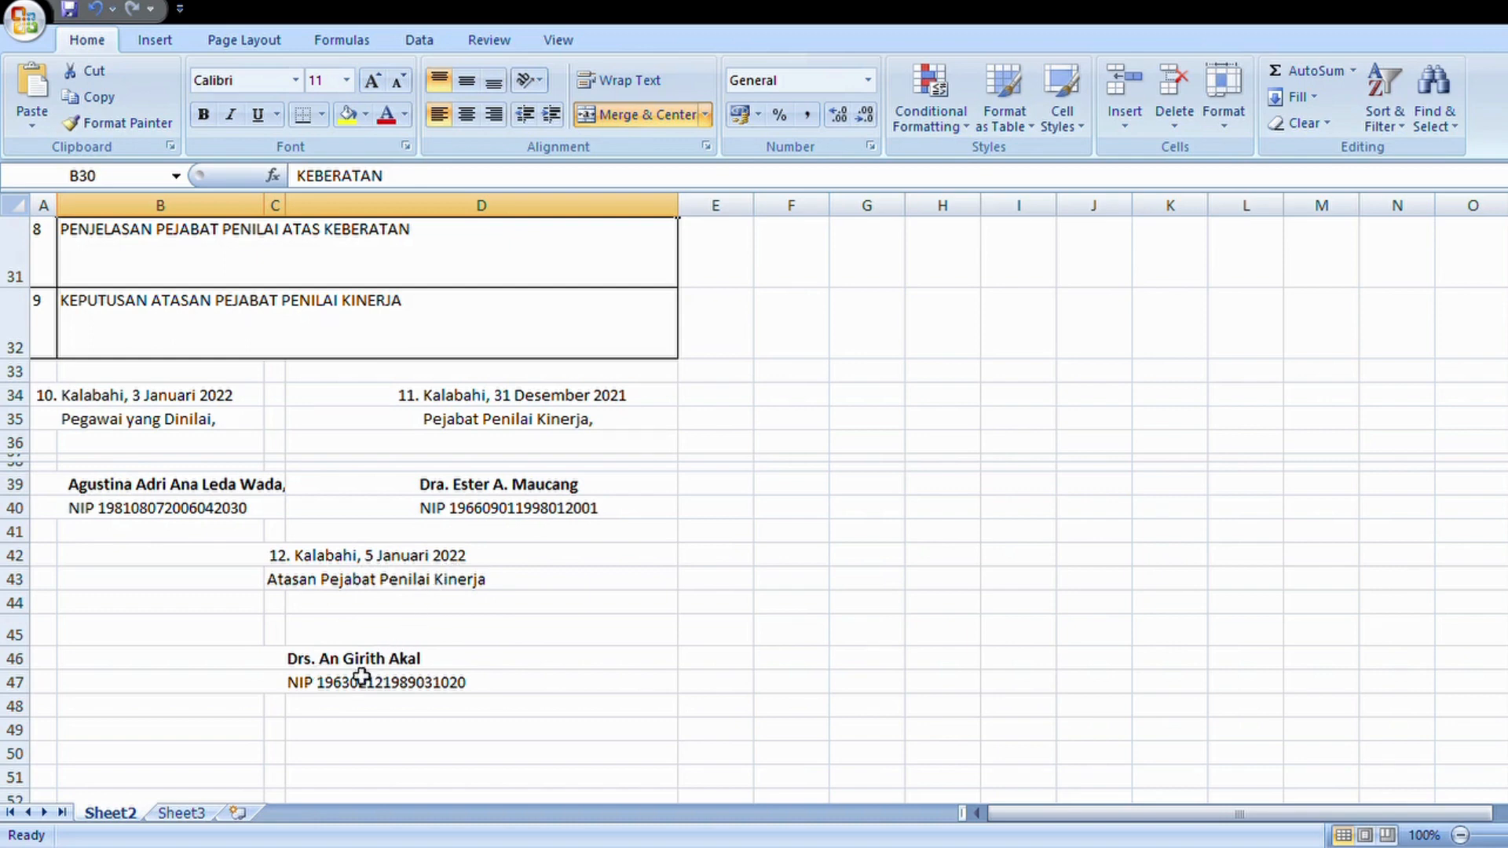
pyautogui.click(524, 660)
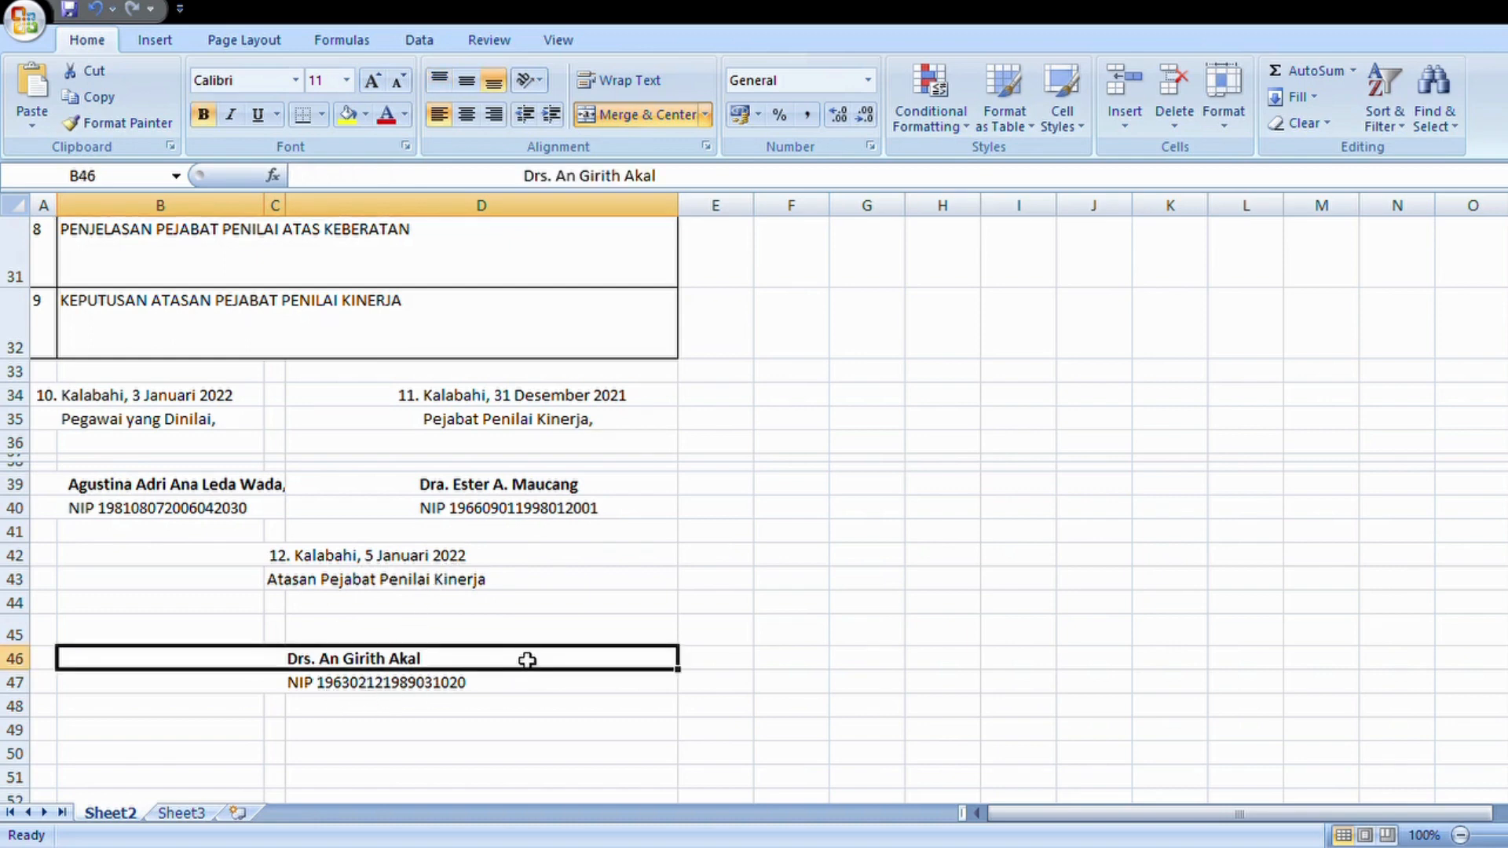